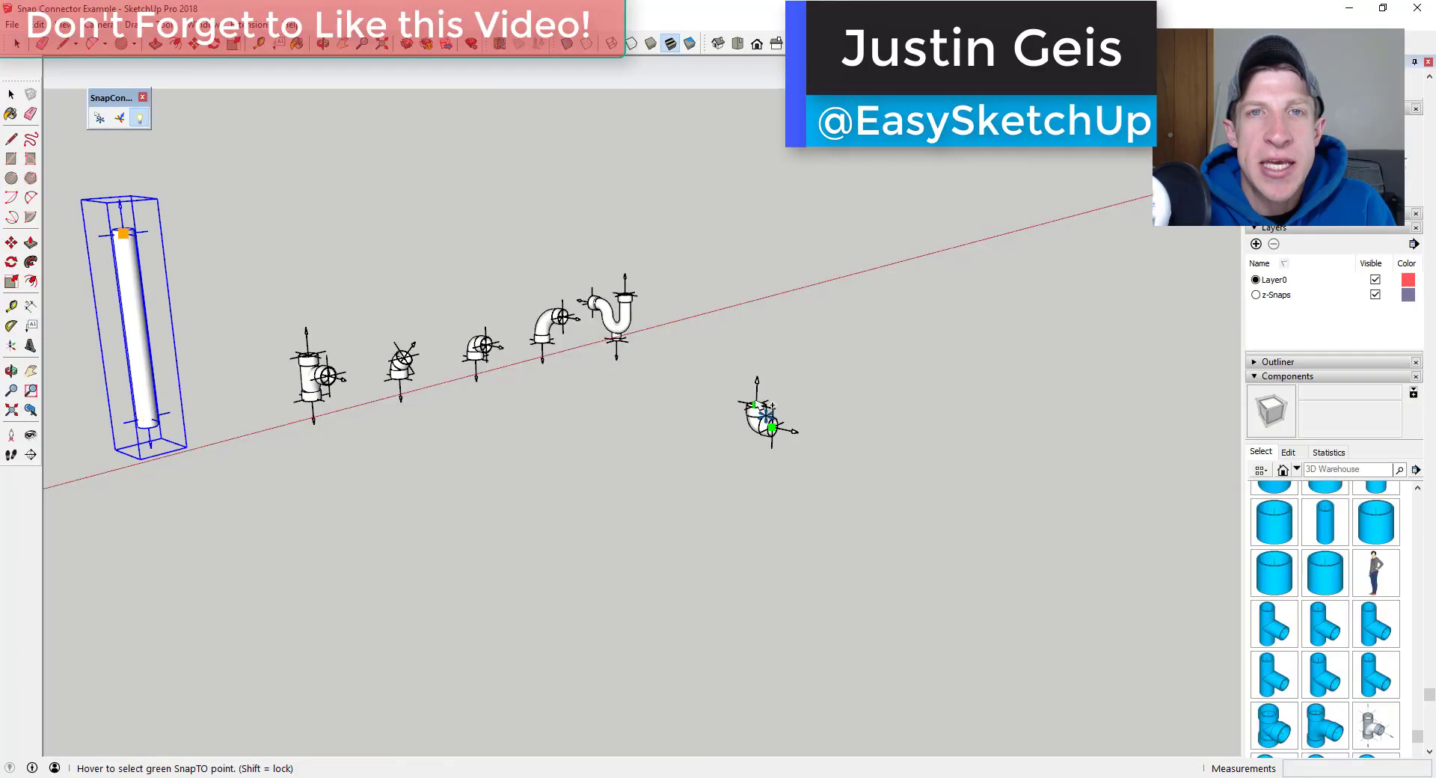
- Snap copies of the straight pipe and elbow into a riser on the lower elbow, with a horizontal pipe from its upper elbow
{"action": "left_click", "coordinate": [755, 404]}
{"action": "left_click", "coordinate": [760, 412]}
{"action": "left_click", "coordinate": [762, 234]}
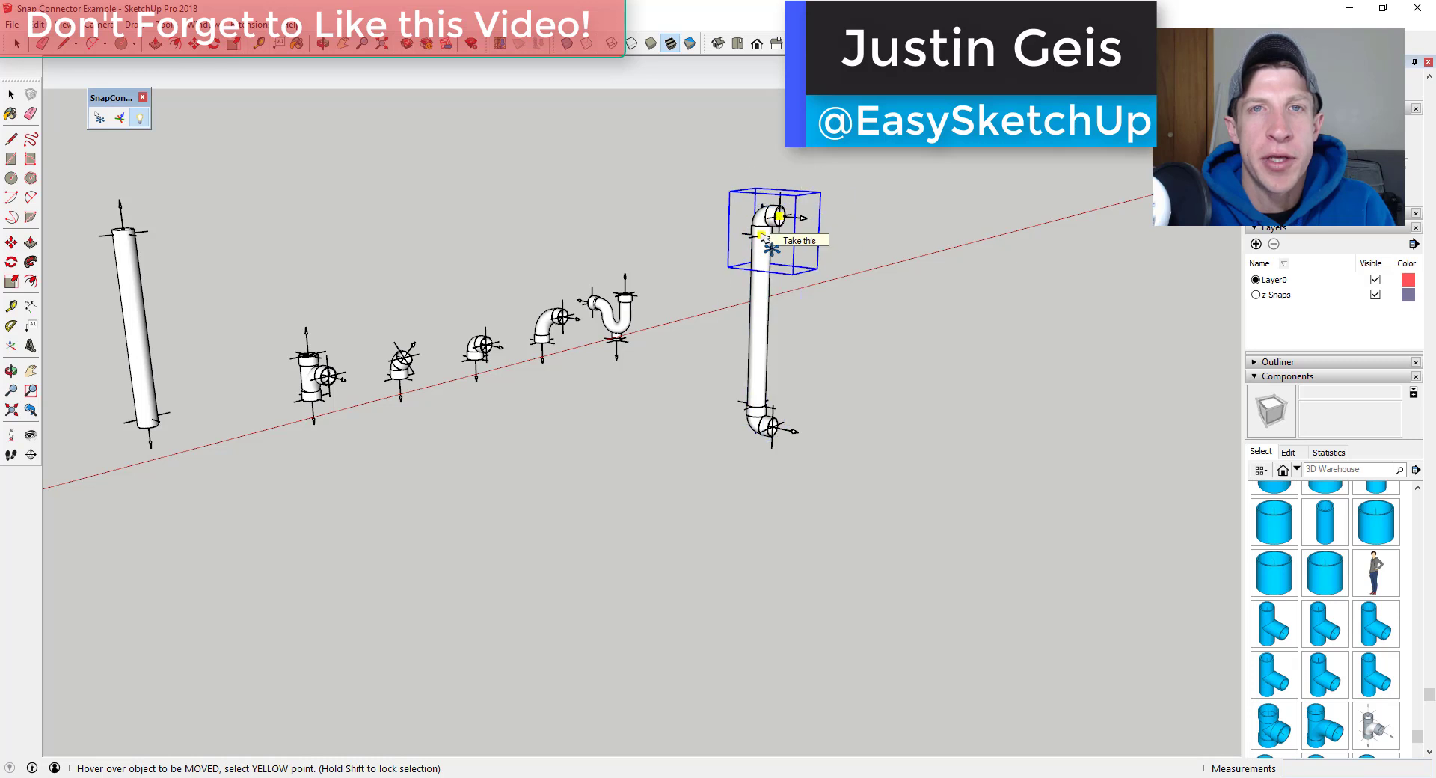
{"action": "left_click", "coordinate": [147, 423]}
{"action": "left_click", "coordinate": [778, 219]}
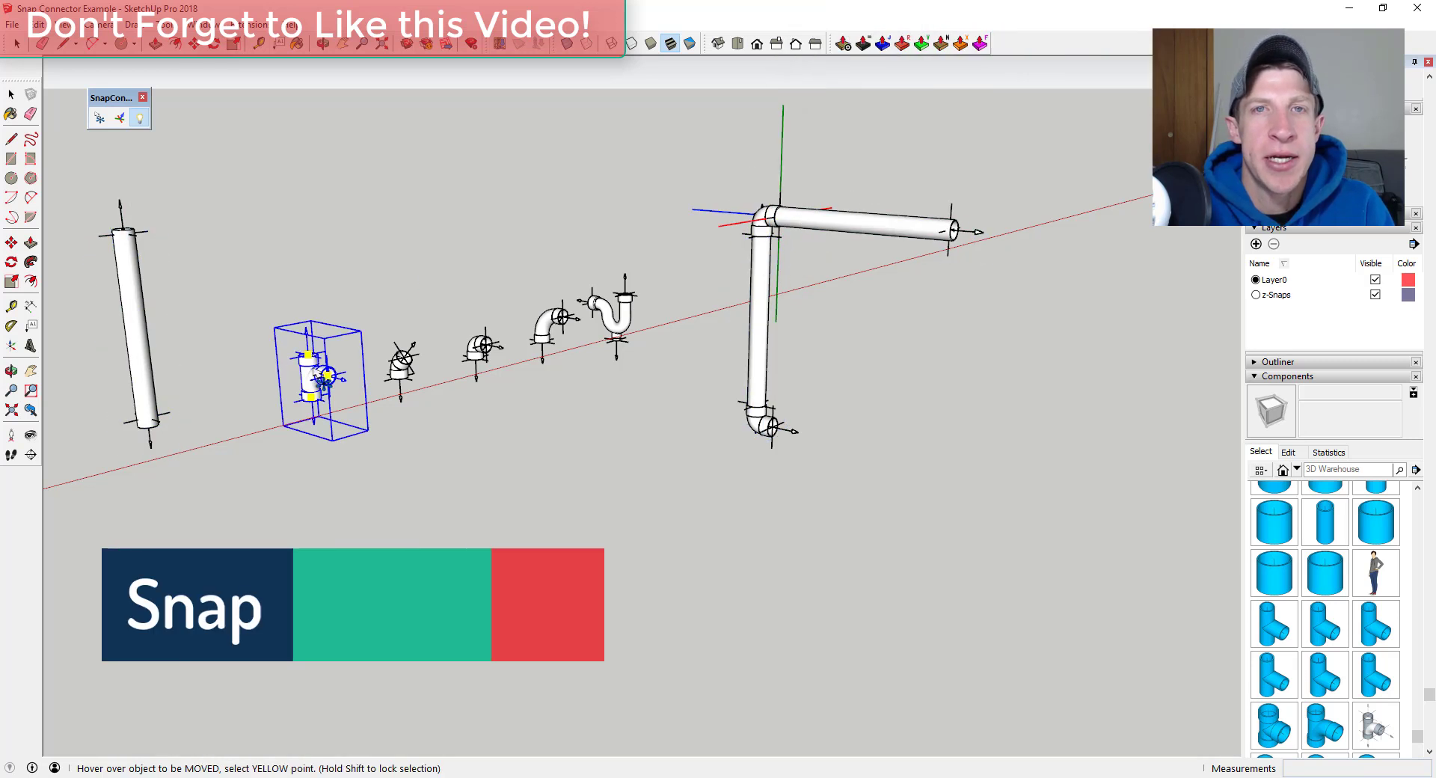
- Snap a copy of the tee onto the horizontal pipe's open end and add another straight pipe to the tee's outlet
{"action": "left_click", "coordinate": [327, 395]}
{"action": "left_click", "coordinate": [953, 229]}
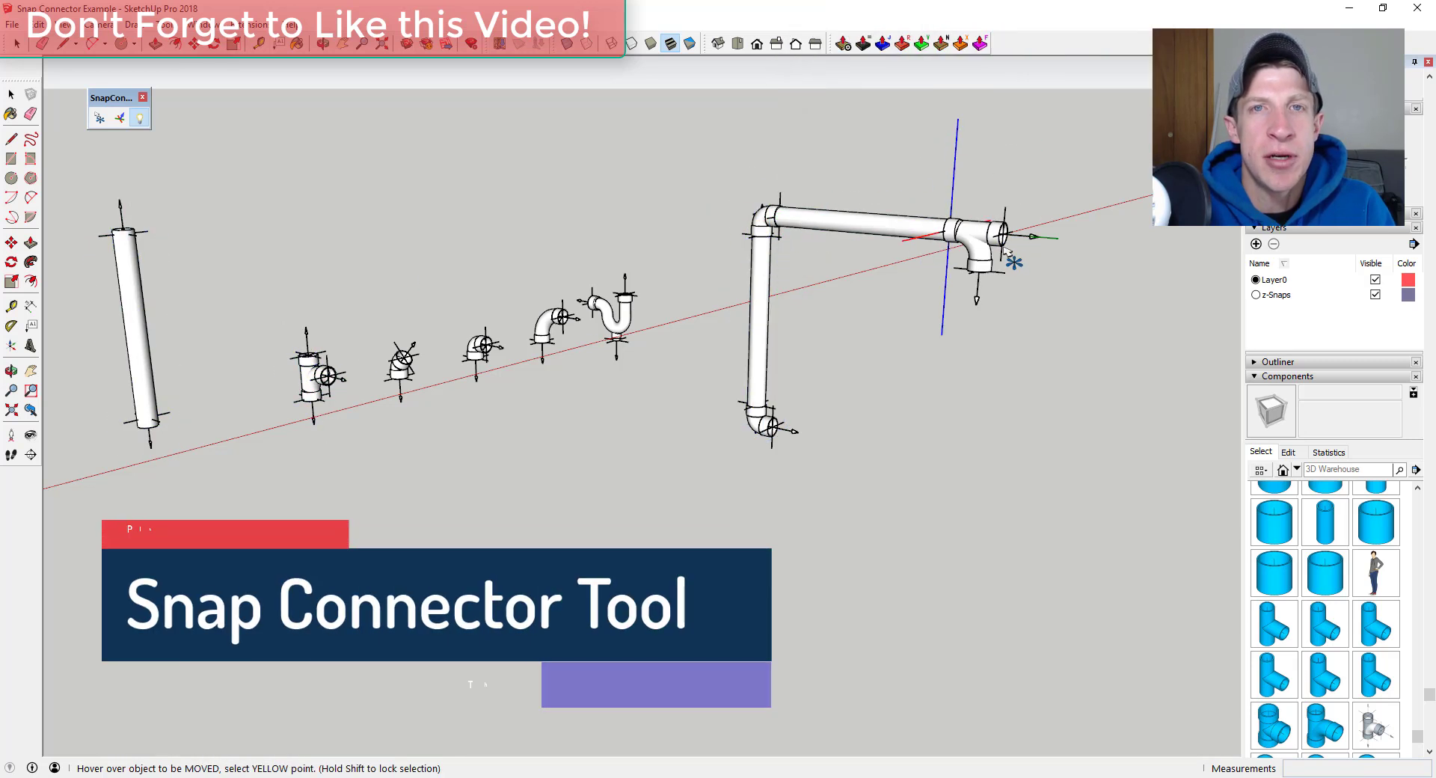
{"action": "left_click", "coordinate": [777, 217]}
{"action": "left_click", "coordinate": [999, 233]}
{"action": "scroll", "coordinate": [769, 216], "scroll_direction": "down", "scroll_amount": 2}
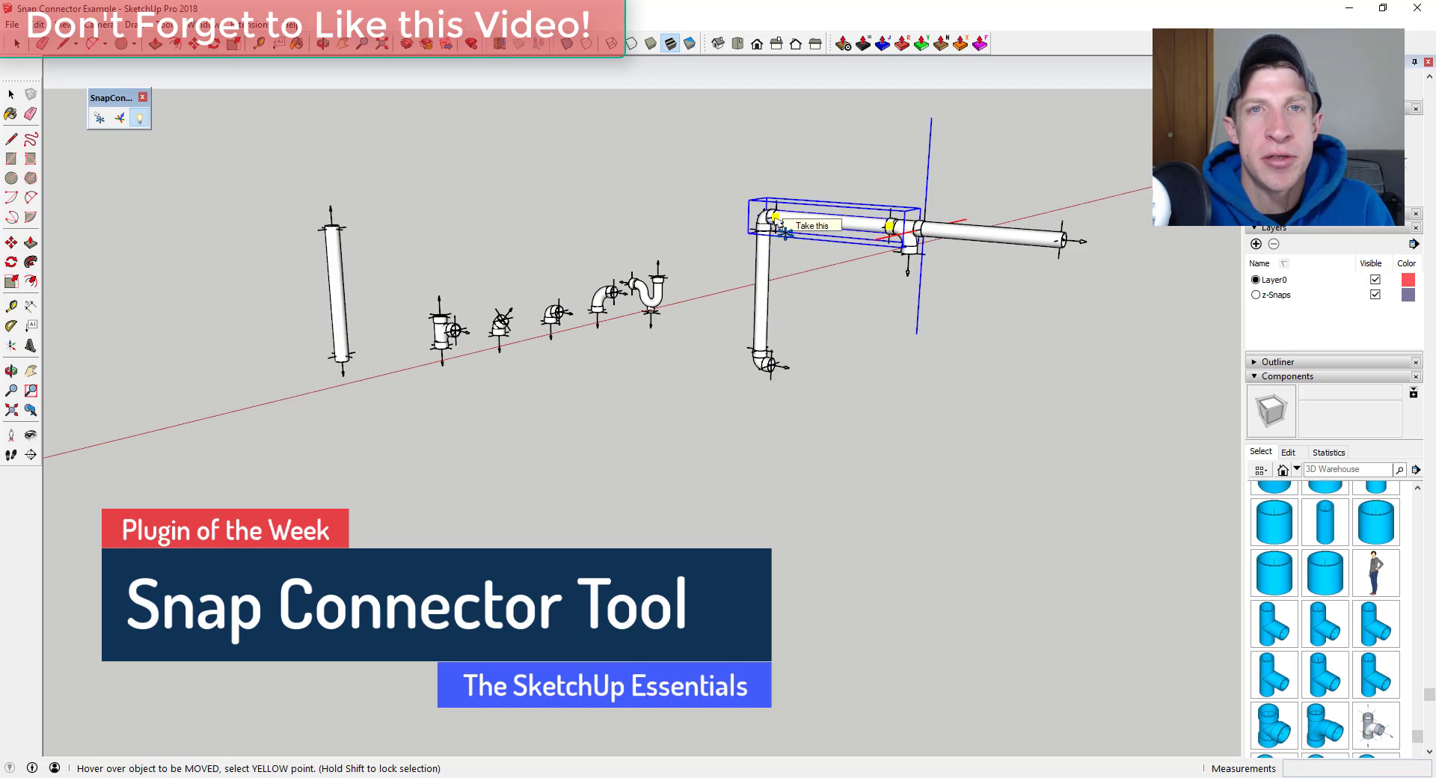
- Select the two upper horizontal pipes together and snap a copy of them onto the lower elbow's outlet
{"action": "key", "text": "space"}
{"action": "left_click", "coordinate": [906, 237], "text": "shift"}
{"action": "left_click", "coordinate": [817, 226], "text": "shift"}
{"action": "left_click", "coordinate": [100, 117]}
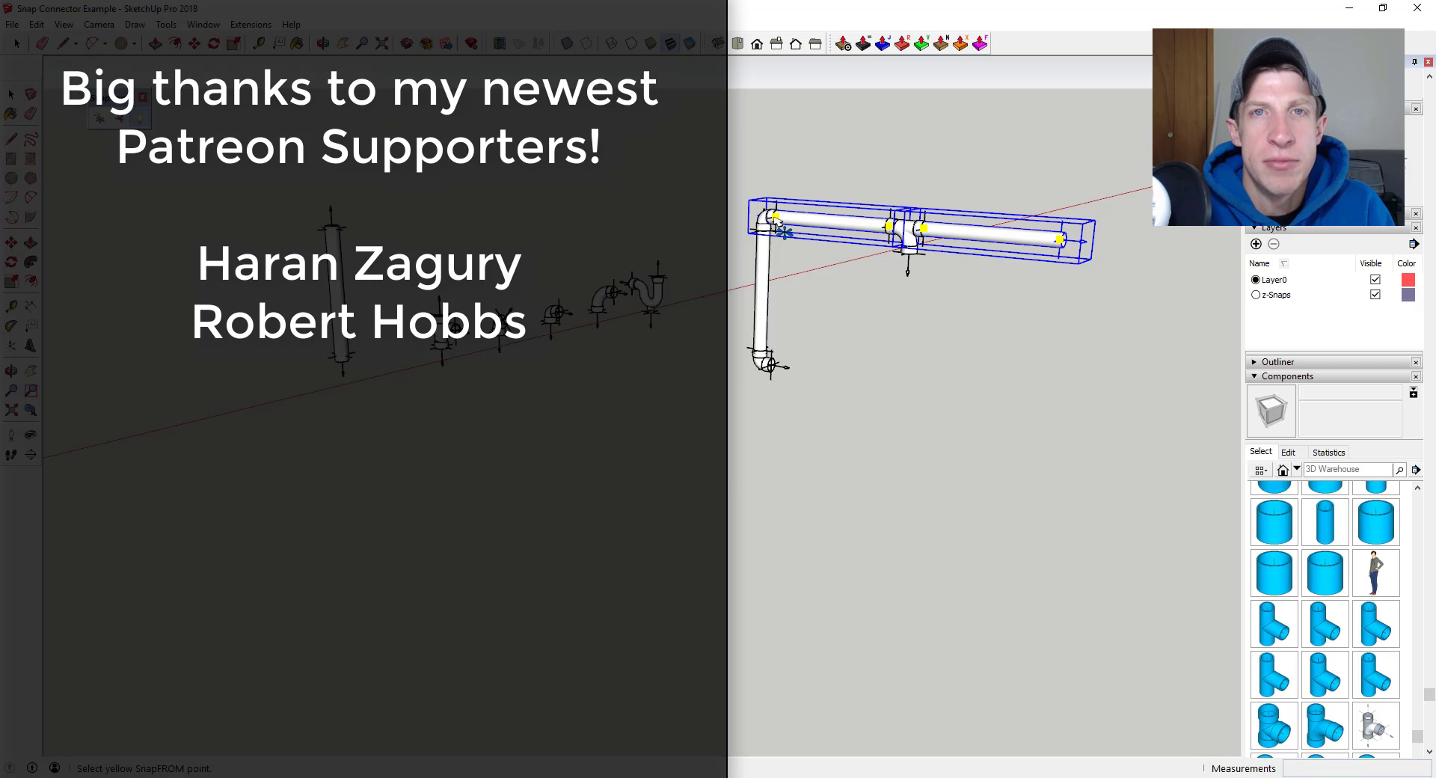
{"action": "left_click", "coordinate": [776, 218]}
{"action": "left_click", "coordinate": [782, 356]}
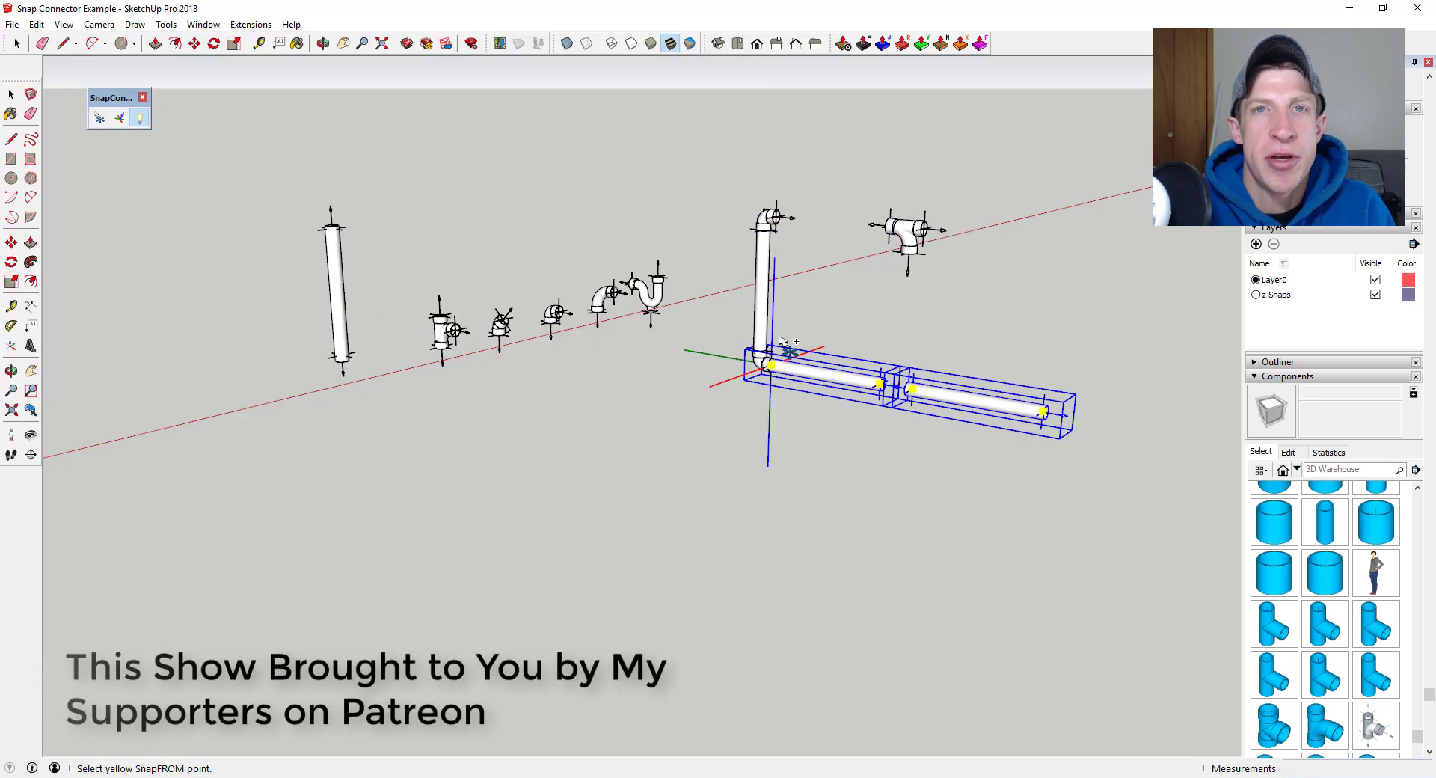
{"action": "left_click", "coordinate": [771, 363]}
{"action": "left_click", "coordinate": [778, 218]}
{"action": "key", "text": "space"}
{"action": "left_click", "coordinate": [219, 132]}
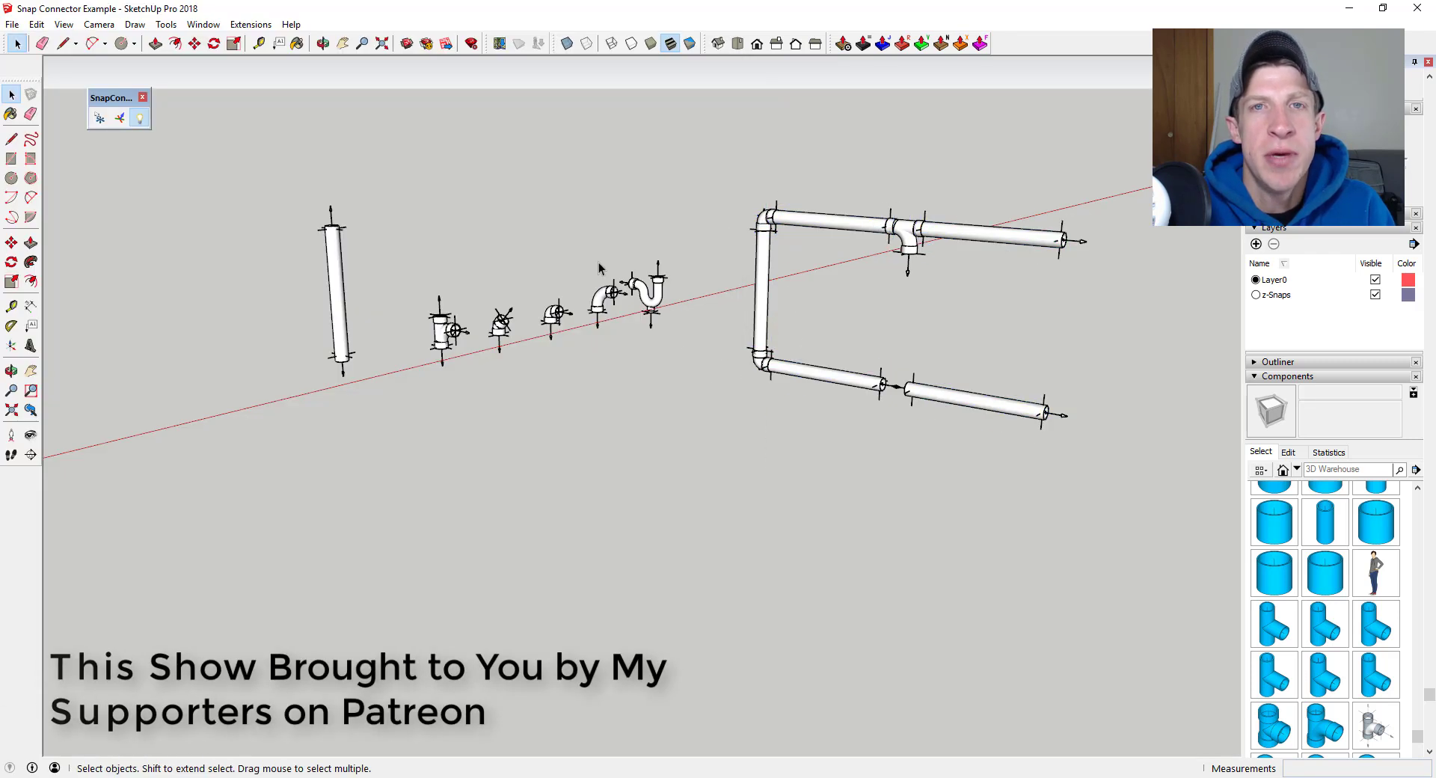
- Snap a tee between the two lower pipes and a vertical pipe connecting it to the upper tee
{"action": "left_click", "coordinate": [99, 117]}
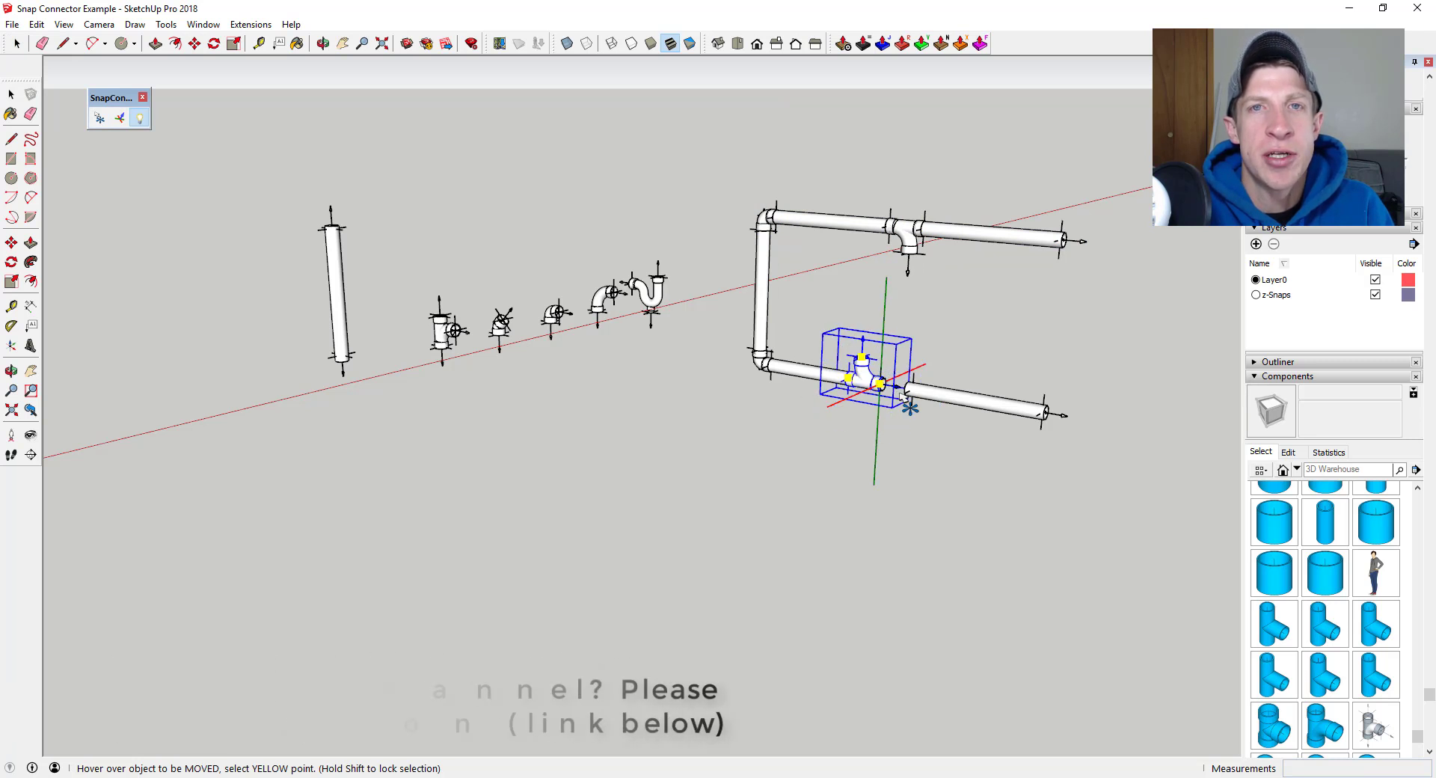
{"action": "left_click", "coordinate": [882, 383]}
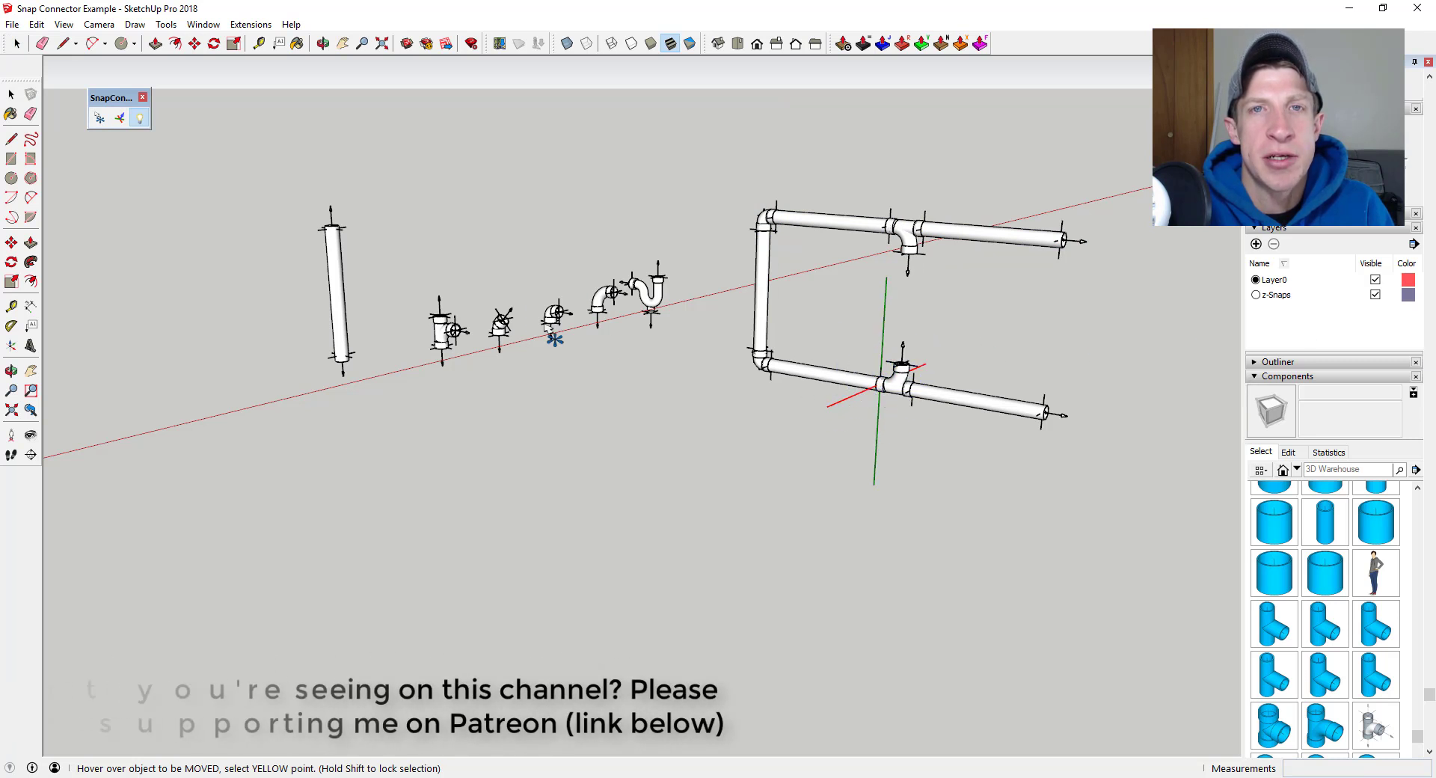
{"action": "left_click", "coordinate": [905, 365]}
- Copy the riser with its two elbows onto the open pipe ends and rotate it to close the frame
{"action": "key", "text": "space"}
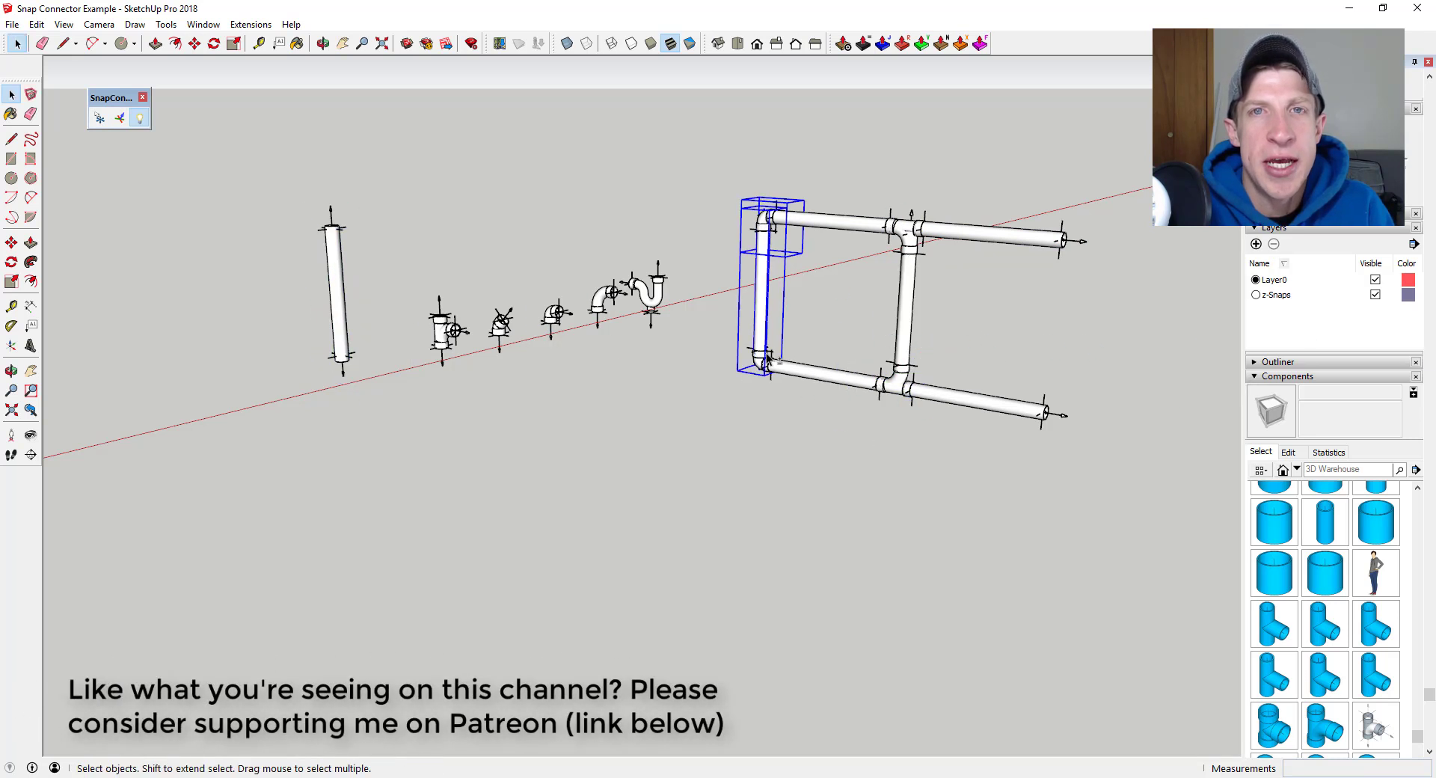
{"action": "left_click", "coordinate": [1060, 238]}
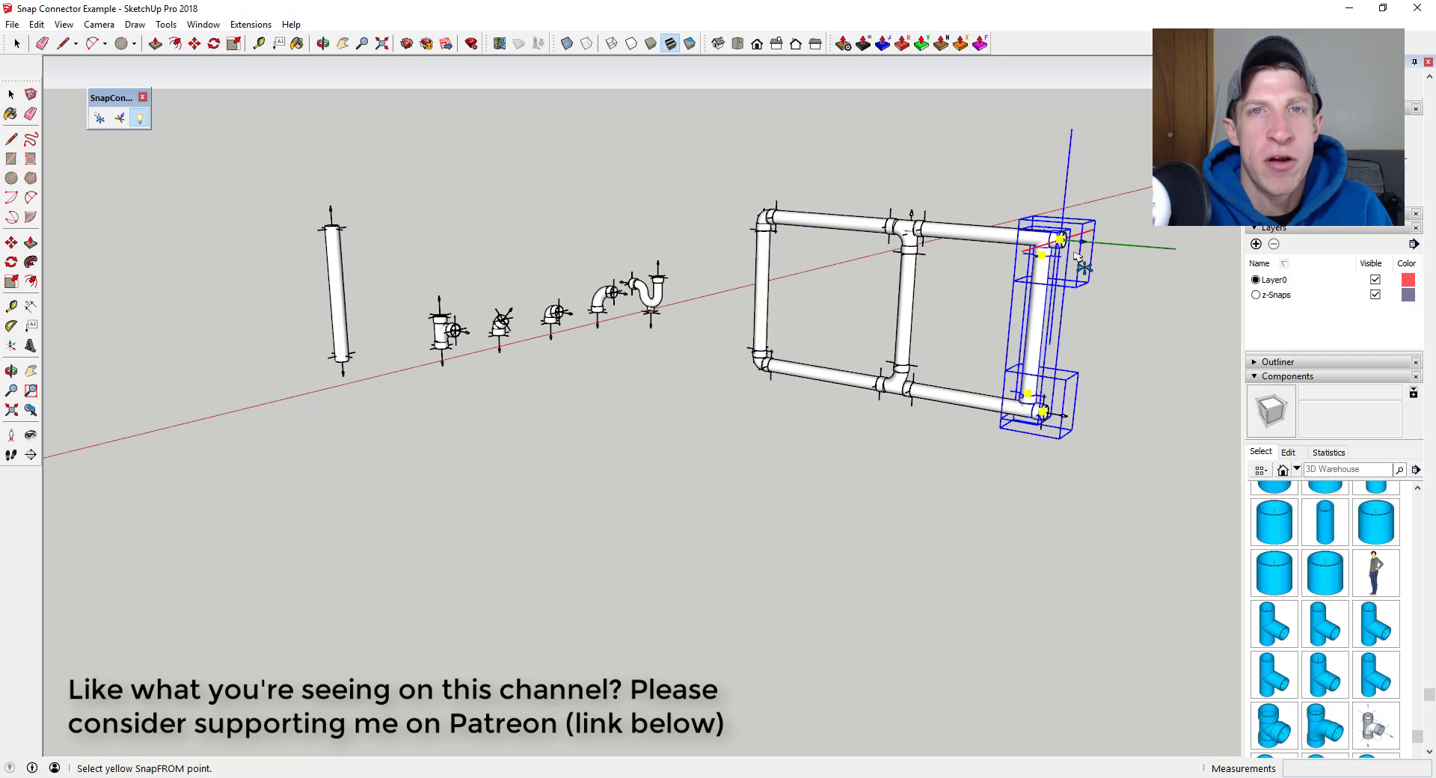
{"action": "key", "text": "Right"}
{"action": "key", "text": "Right"}
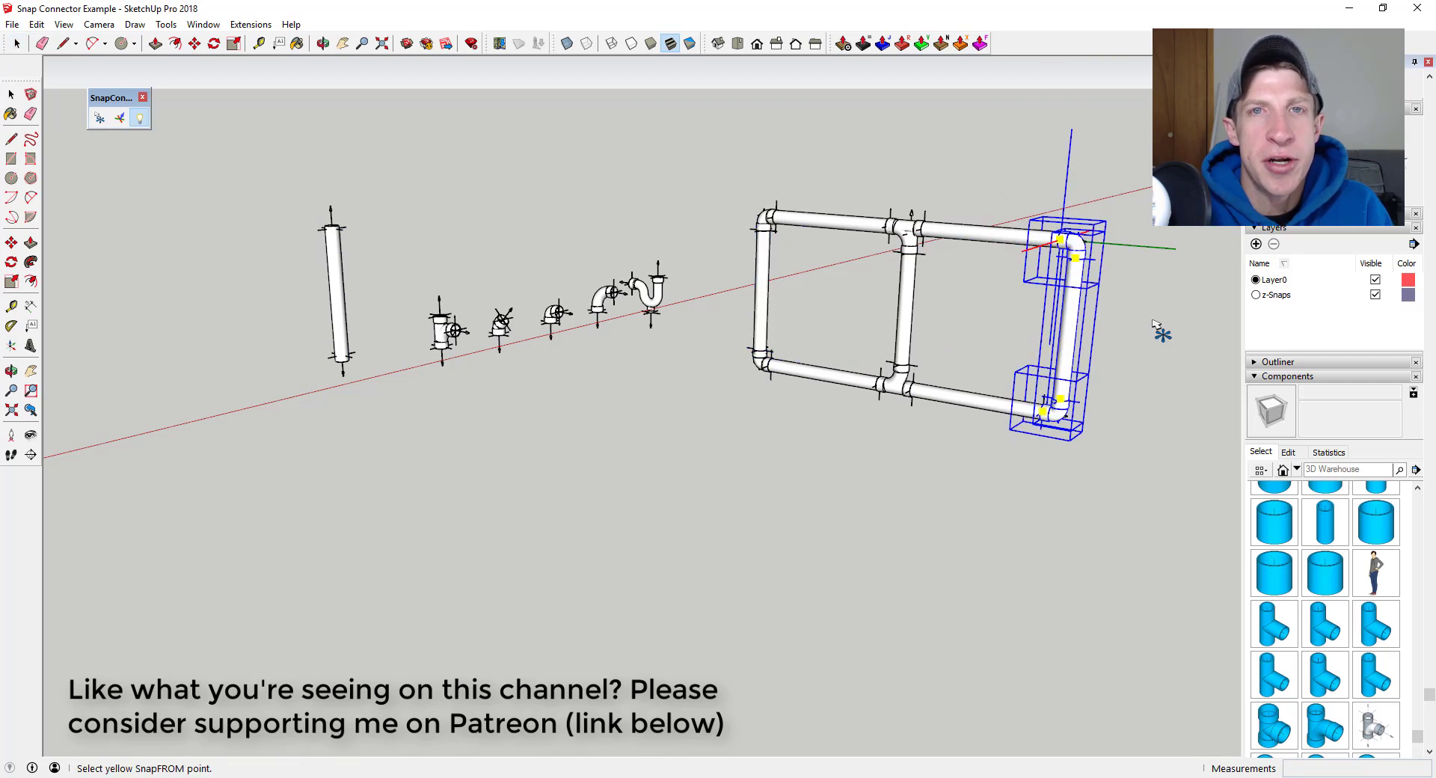
{"action": "key", "text": "space"}
- Hide the z-Snaps layer to show the pipe frame without connector symbols
{"action": "middle_click_drag", "start_coordinate": [913, 523], "coordinate": [987, 351]}
{"action": "left_click", "coordinate": [1375, 294]}
{"action": "middle_click_drag", "start_coordinate": [859, 486], "coordinate": [1043, 495]}
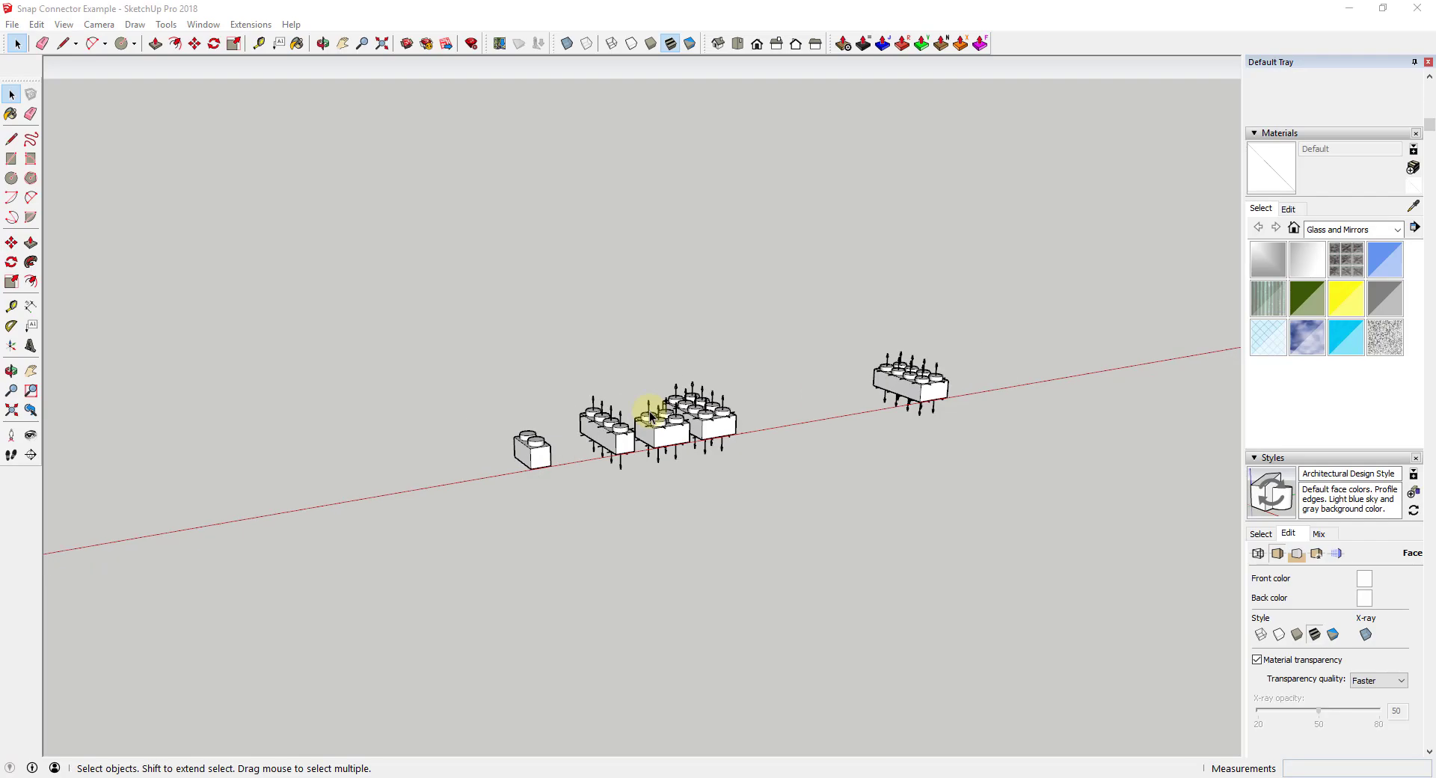
- Open the two-stud brick without connectors for editing and place a snap connector at the centre of one stud's top
{"action": "scroll", "coordinate": [631, 458], "scroll_direction": "up", "scroll_amount": 5}
{"action": "left_click", "coordinate": [568, 452]}
{"action": "middle_click_drag", "start_coordinate": [568, 452], "coordinate": [590, 535]}
{"action": "scroll", "coordinate": [584, 327], "scroll_direction": "up", "scroll_amount": 5}
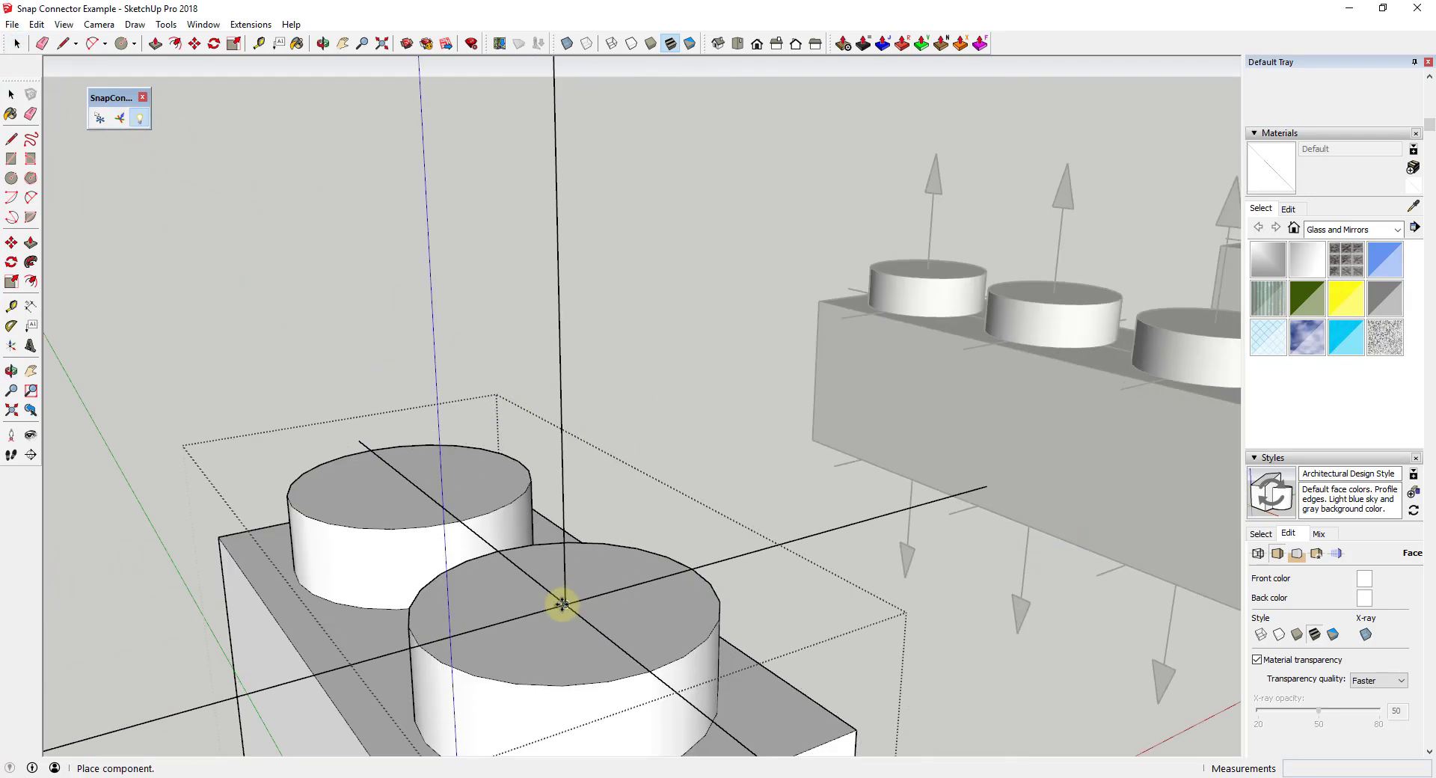
{"action": "scroll", "coordinate": [568, 602], "scroll_direction": "down", "scroll_amount": 5}
{"action": "middle_click_drag", "start_coordinate": [595, 561], "coordinate": [838, 318]}
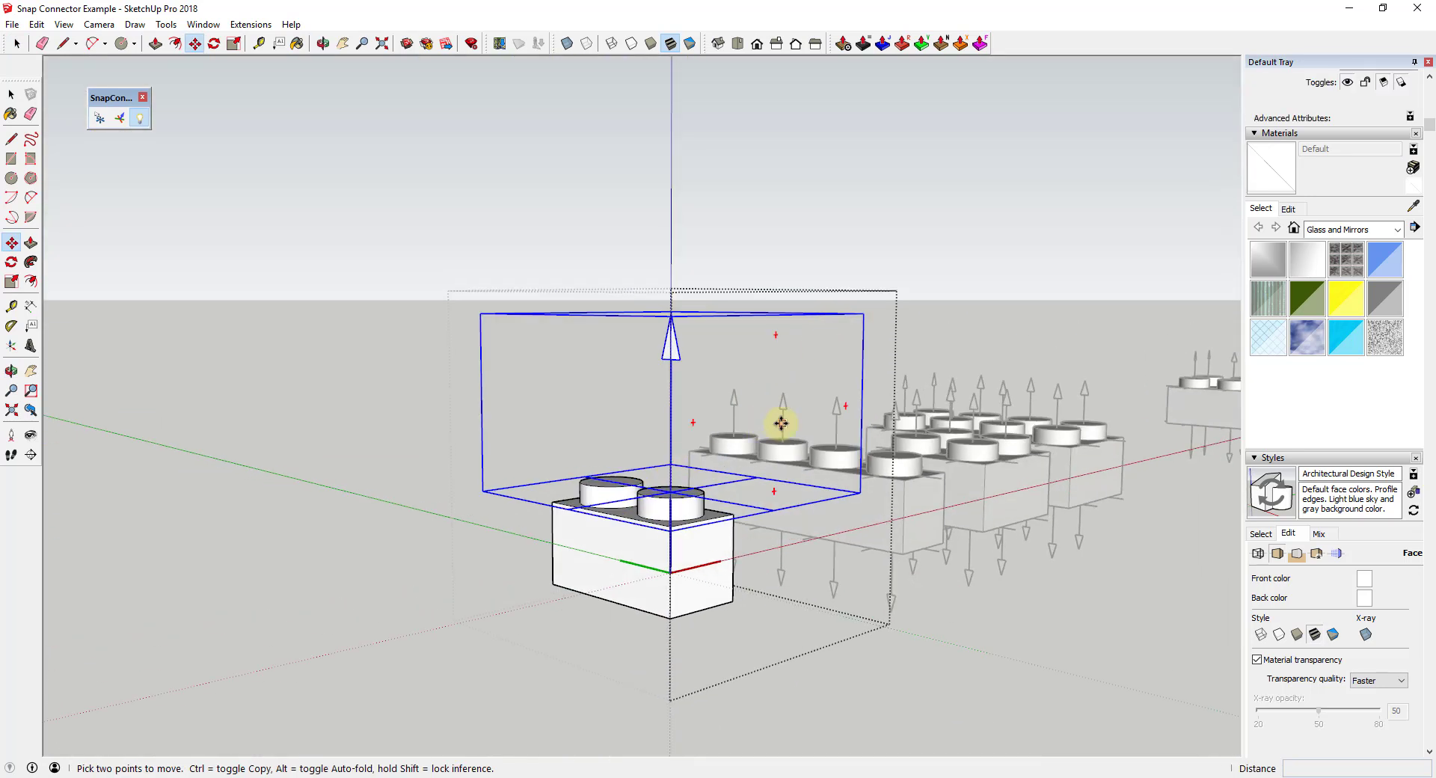
- Copy the snap connector onto the centre of the two-stud brick's other stud
{"action": "middle_click_drag", "start_coordinate": [685, 502], "coordinate": [718, 532]}
{"action": "key", "text": "ctrl"}
{"action": "left_click", "coordinate": [719, 521]}
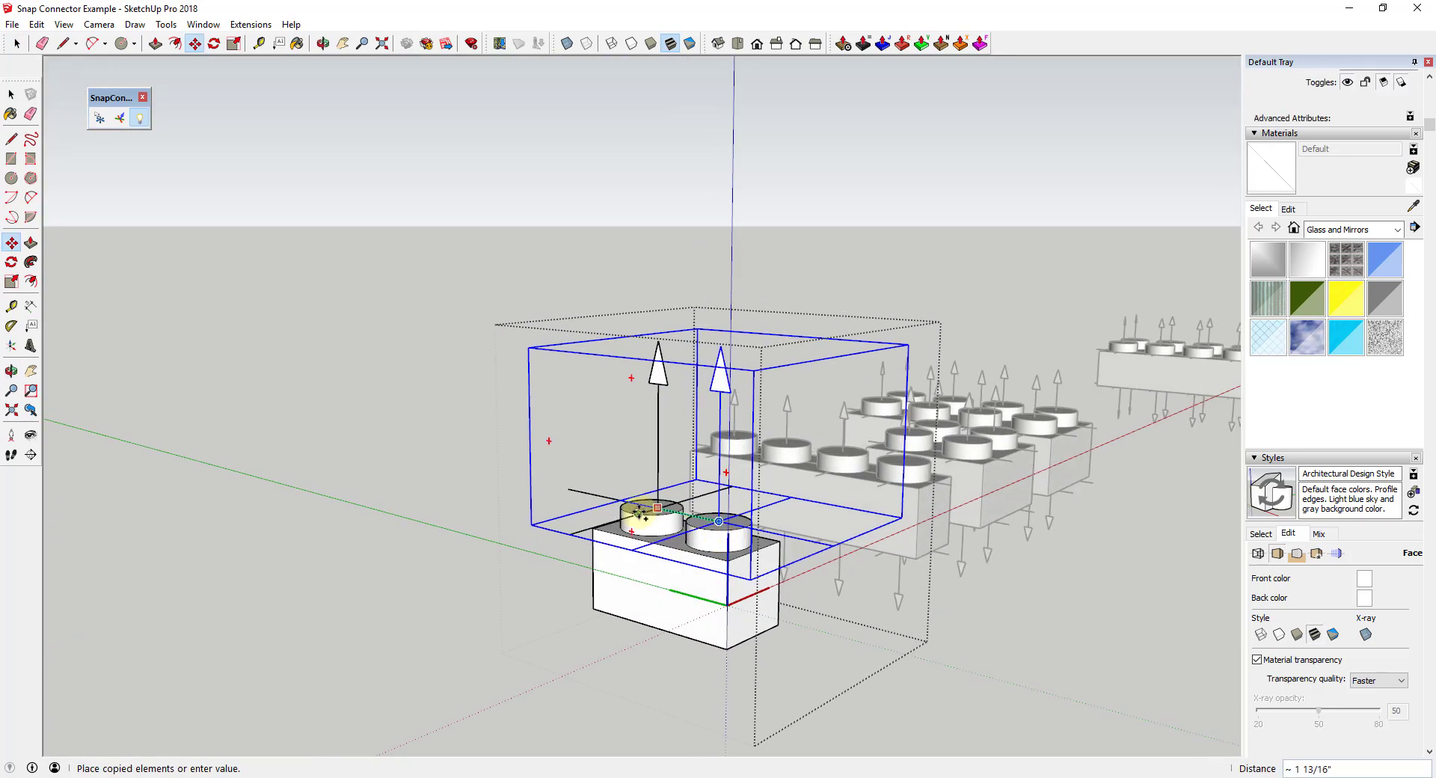
{"action": "left_click", "coordinate": [720, 520]}
{"action": "key", "text": "space"}
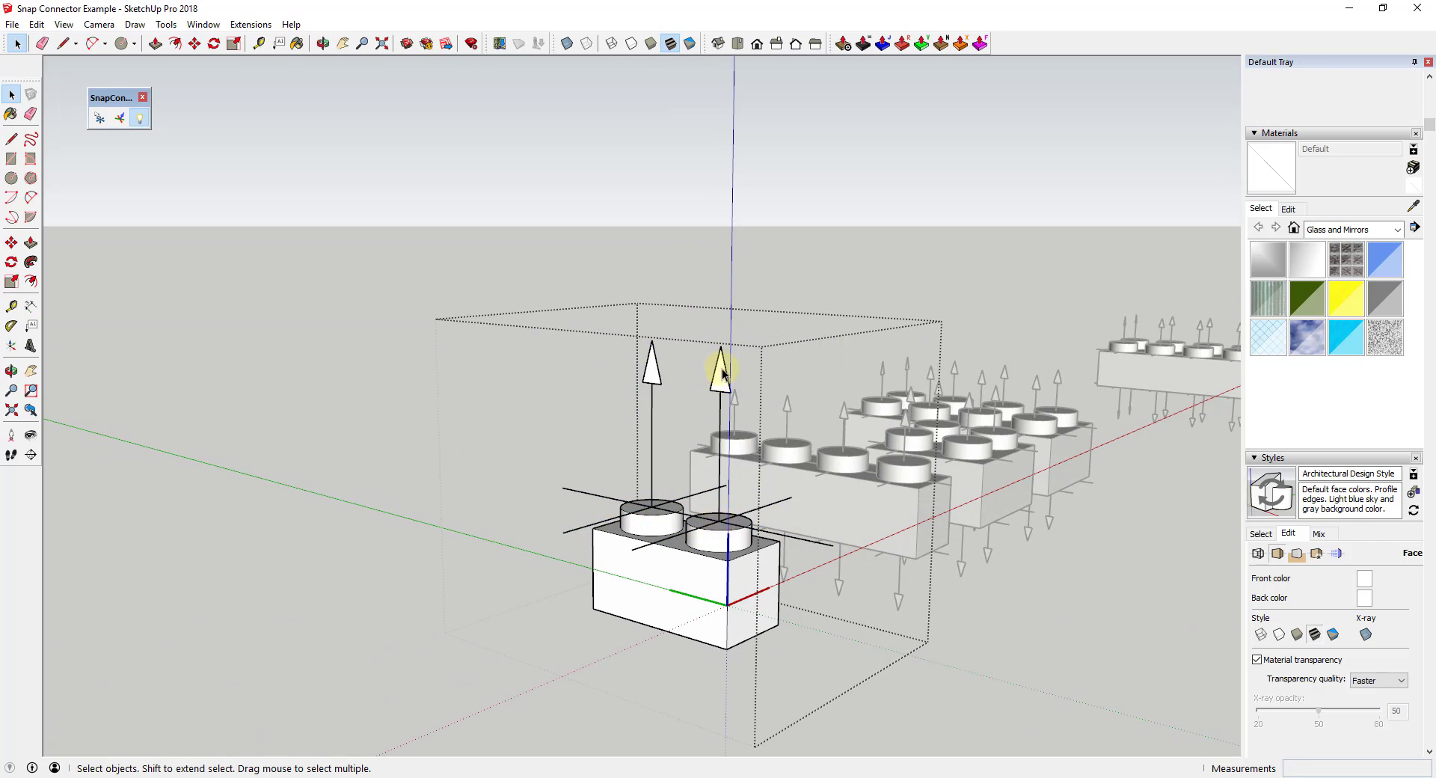
- Copy both stud connectors 4 3/4" straight down below the brick
{"action": "left_click", "coordinate": [723, 371]}
{"action": "key", "text": "m"}
{"action": "scroll", "coordinate": [756, 545], "scroll_direction": "up", "scroll_amount": 2}
{"action": "scroll", "coordinate": [735, 542], "scroll_direction": "up", "scroll_amount": 1}
{"action": "middle_click_drag", "start_coordinate": [731, 551], "coordinate": [657, 683]}
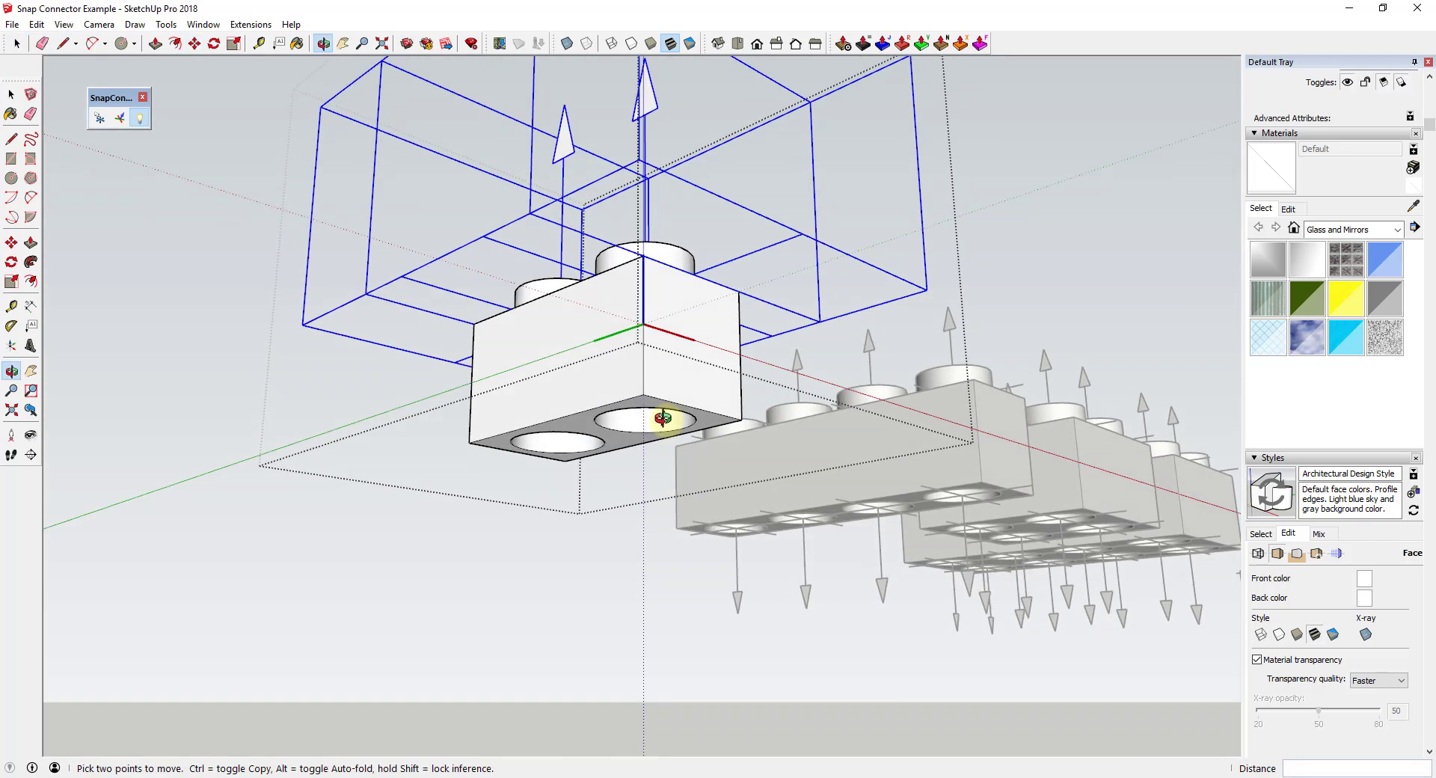
{"action": "left_click", "coordinate": [643, 257]}
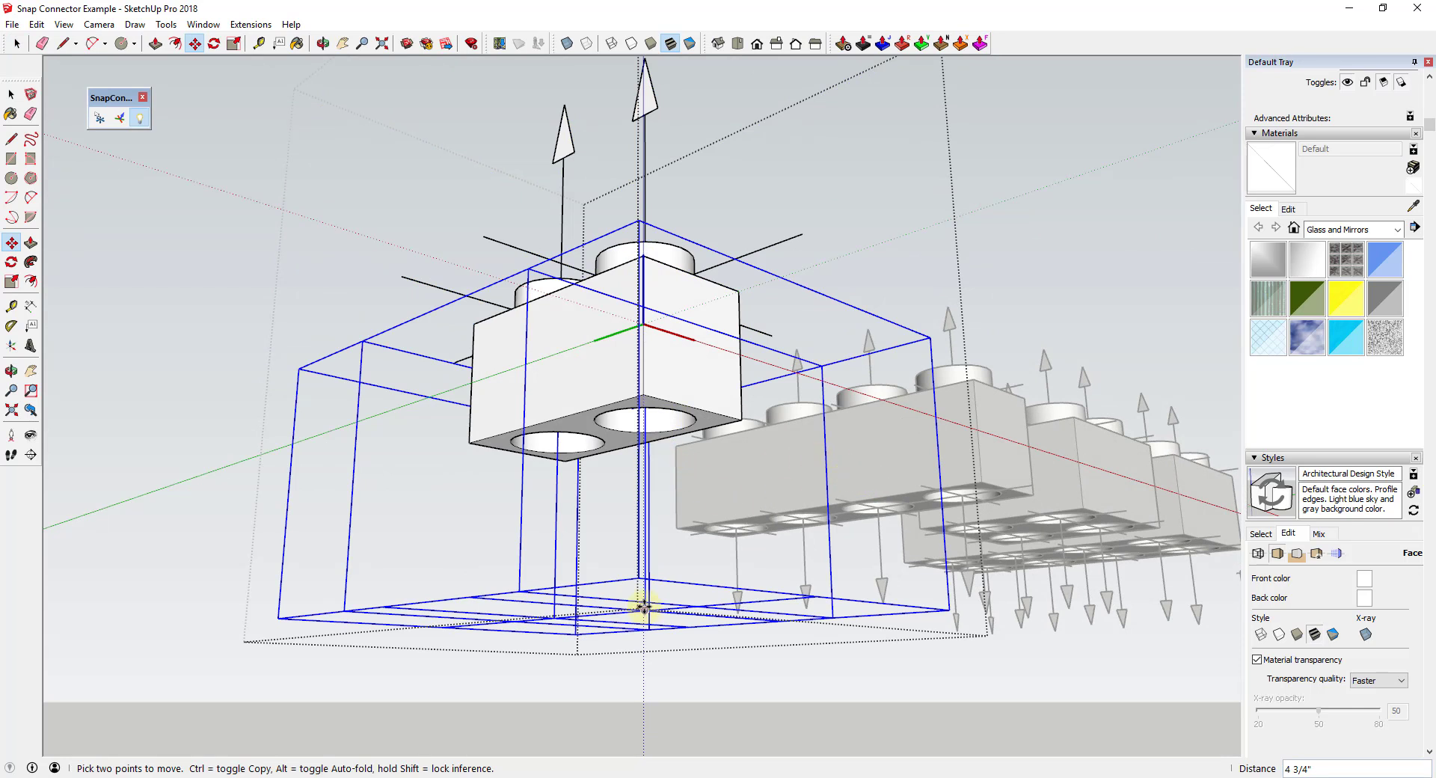
- Rotate the copied pair of connectors upside down so that their arrows point downward
{"action": "key", "text": "q"}
{"action": "left_click", "coordinate": [643, 608]}
{"action": "left_click", "coordinate": [643, 481]}
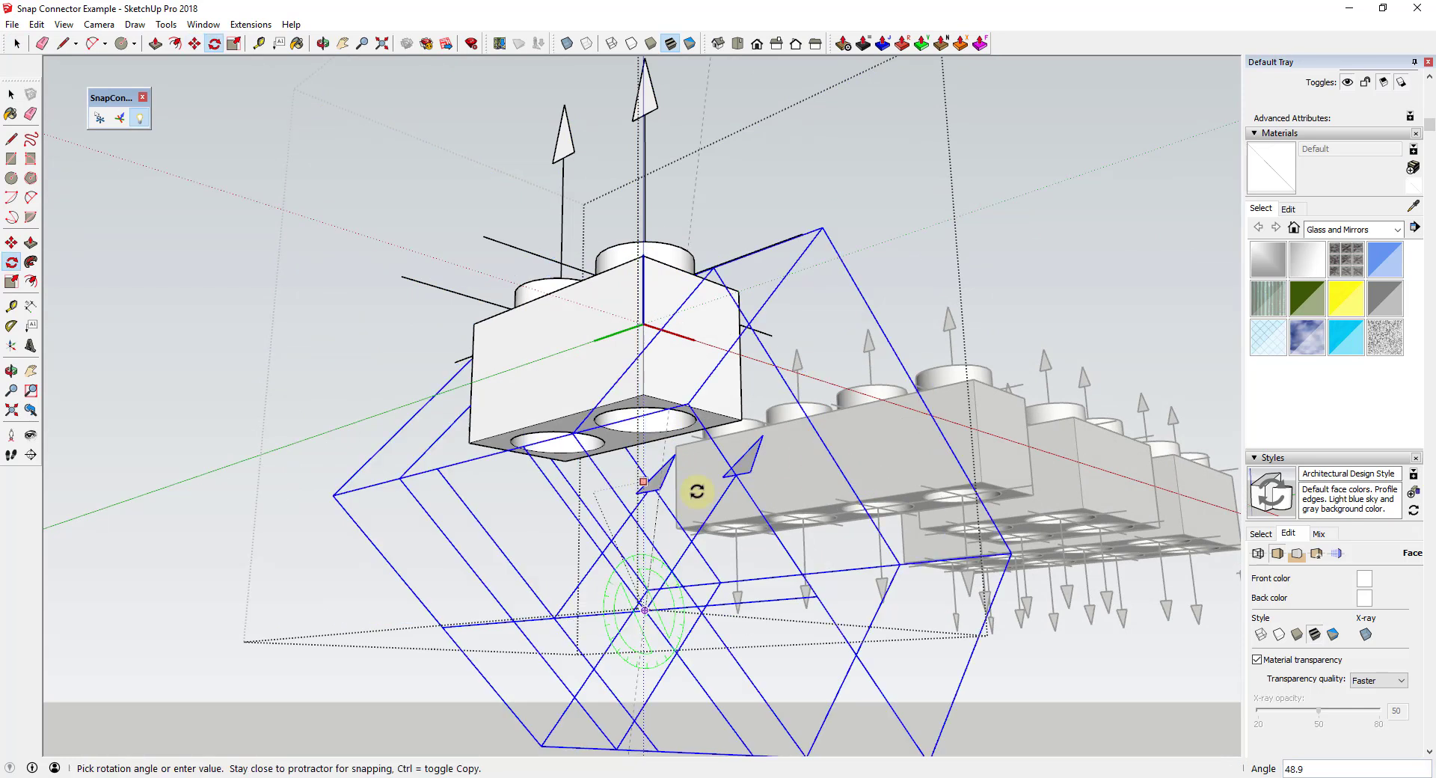
{"action": "left_click", "coordinate": [679, 699]}
- Move the flipped connectors up to the brick's two underside holes and finish editing the component
{"action": "key", "text": "m"}
{"action": "left_click", "coordinate": [641, 597]}
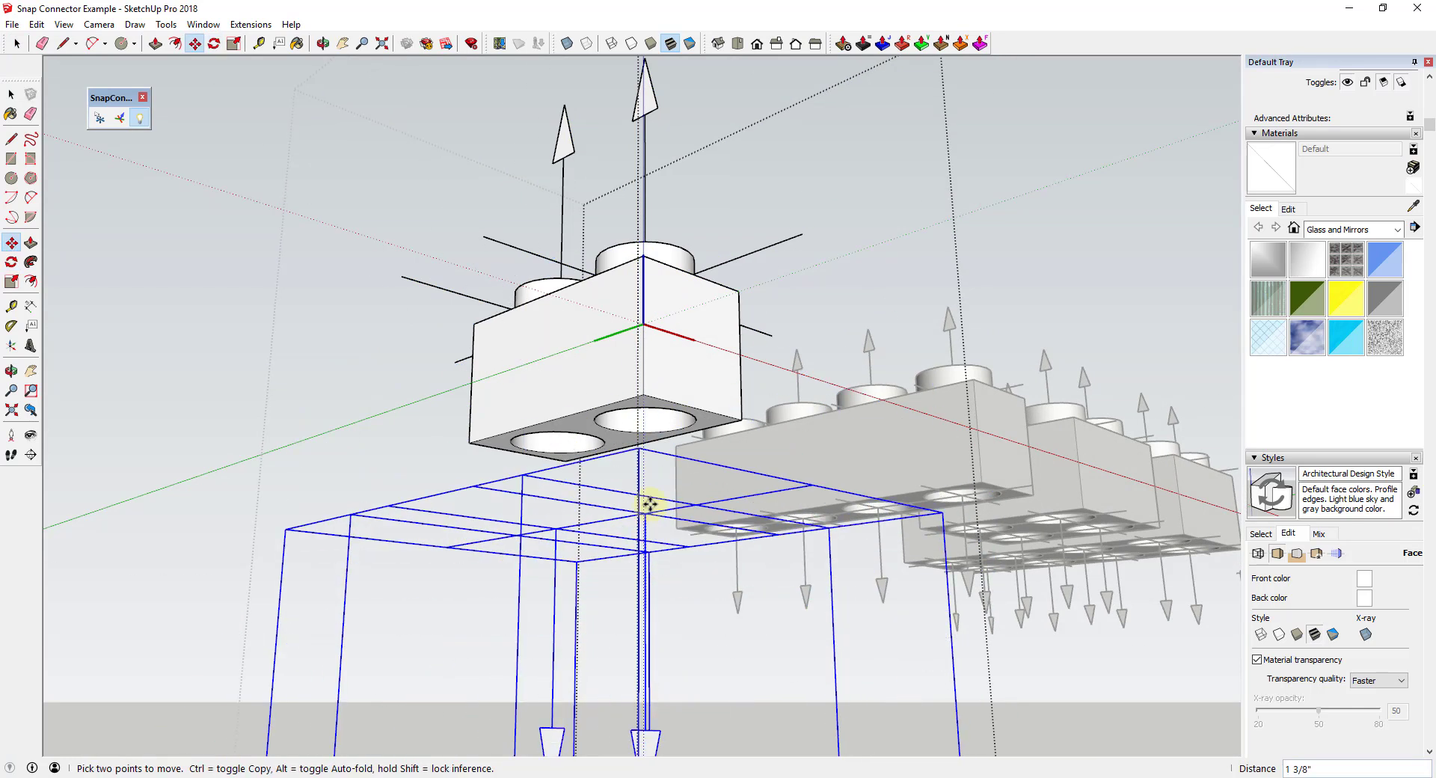
{"action": "left_click", "coordinate": [694, 426]}
{"action": "key", "text": "space"}
{"action": "left_click", "coordinate": [464, 590]}
{"action": "middle_click_drag", "start_coordinate": [638, 465], "coordinate": [553, 664]}
{"action": "scroll", "coordinate": [628, 635], "scroll_direction": "down", "scroll_amount": 3}
{"action": "left_click", "coordinate": [765, 552]}
{"action": "middle_click_drag", "start_coordinate": [764, 551], "coordinate": [827, 442]}
- Snap the two-stud brick by its underside connector onto a stud at the end of the separate eight-stud brick
{"action": "left_click", "coordinate": [100, 117]}
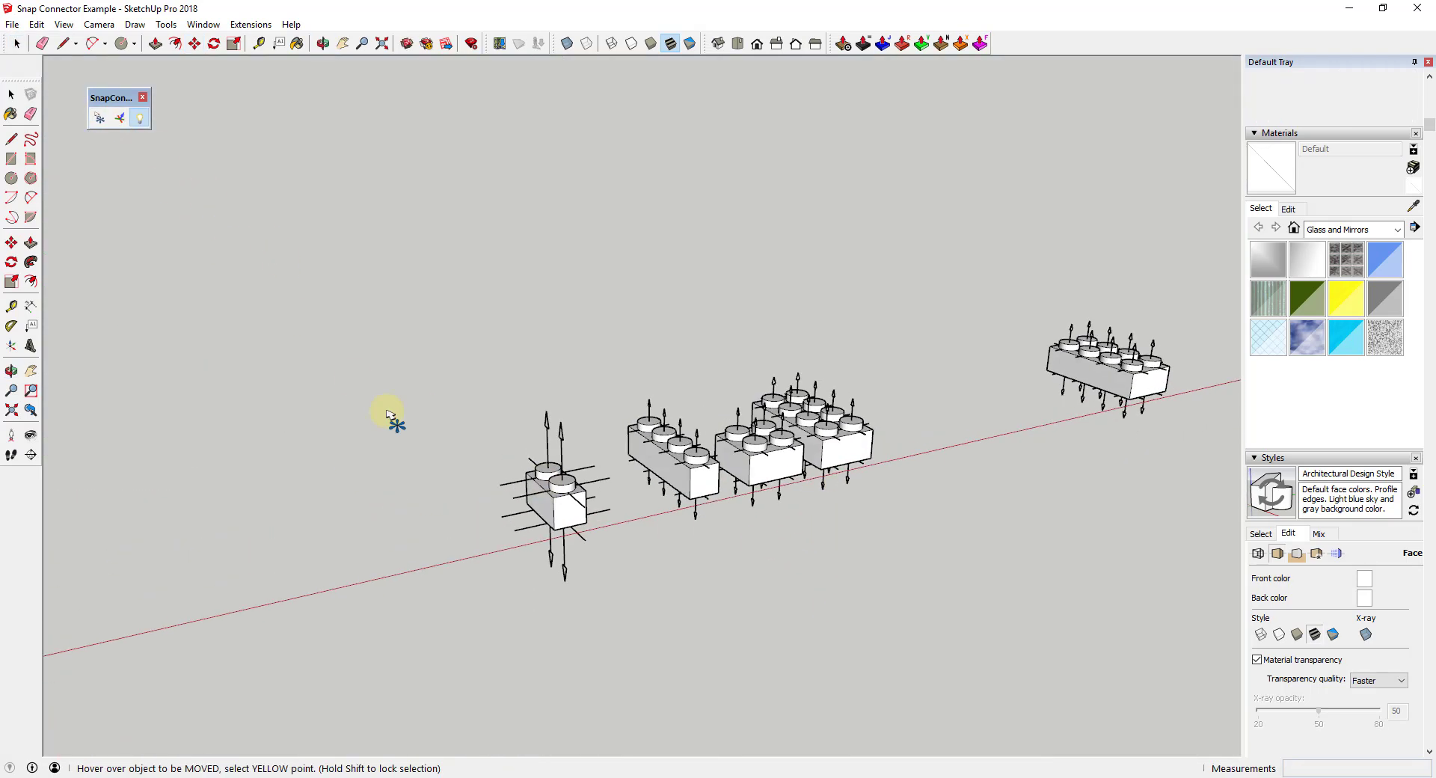
{"action": "mouse_move", "coordinate": [563, 521]}
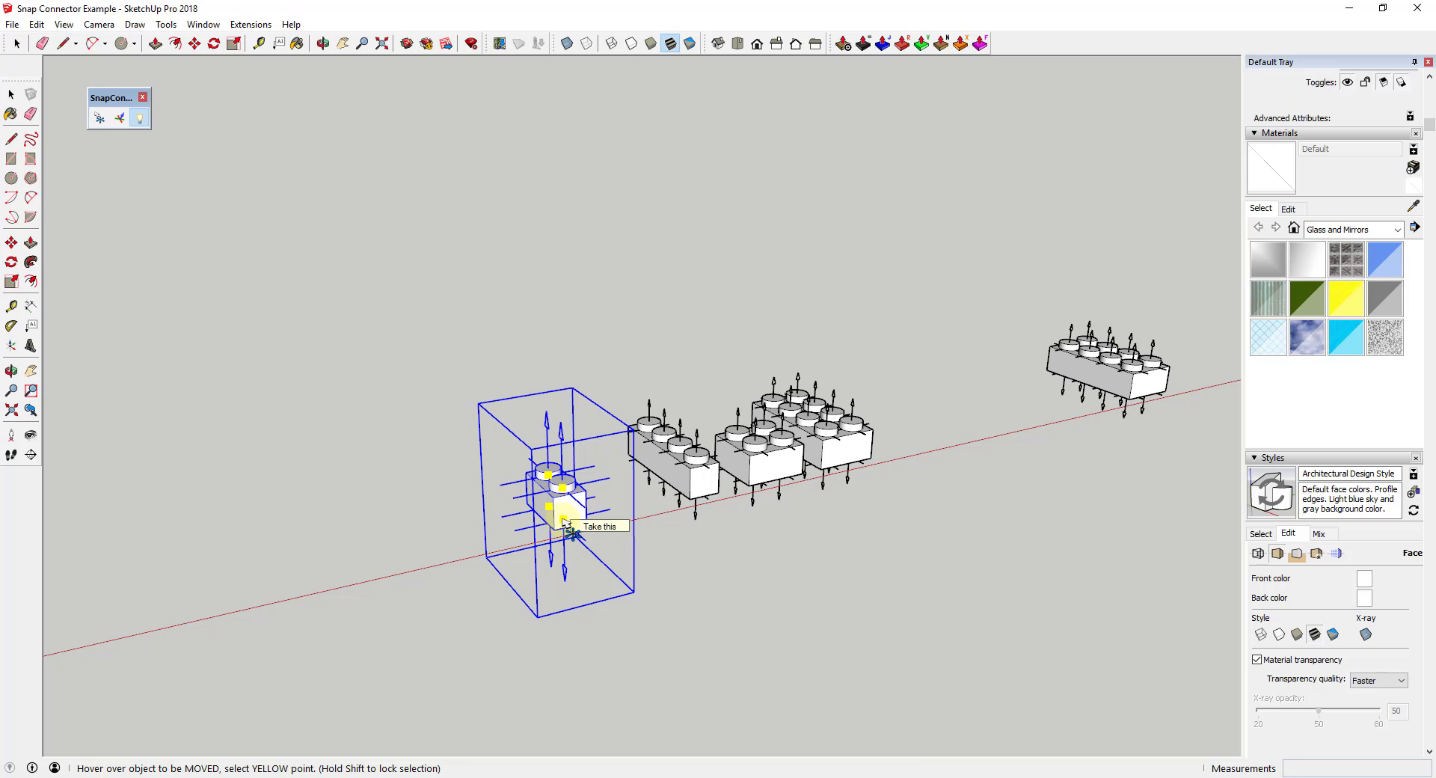
{"action": "left_click", "coordinate": [564, 522]}
{"action": "left_click", "coordinate": [1142, 383]}
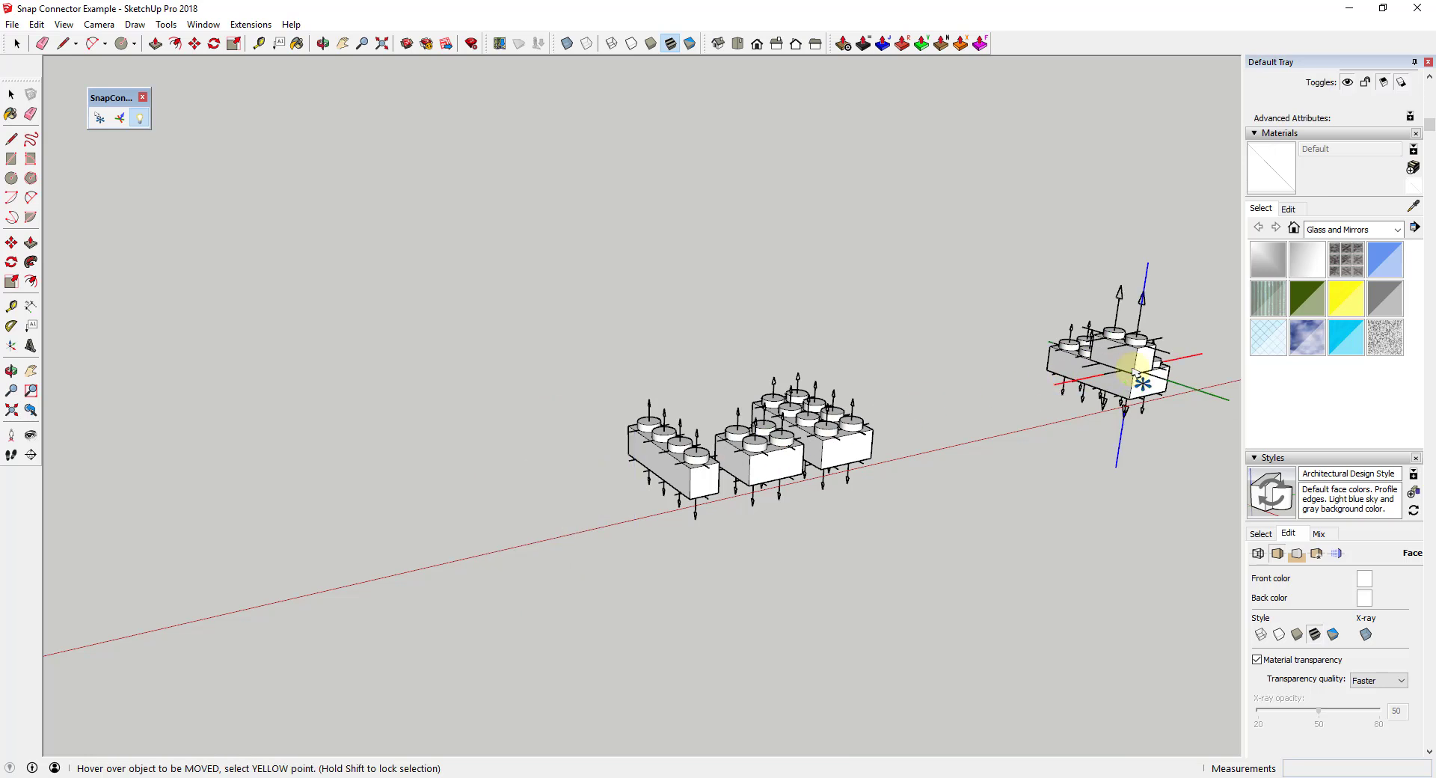
- Snap a copy of the two-stud brick onto the neighbouring stud of the eight-stud brick
{"action": "middle_click_drag", "start_coordinate": [1144, 359], "coordinate": [553, 397]}
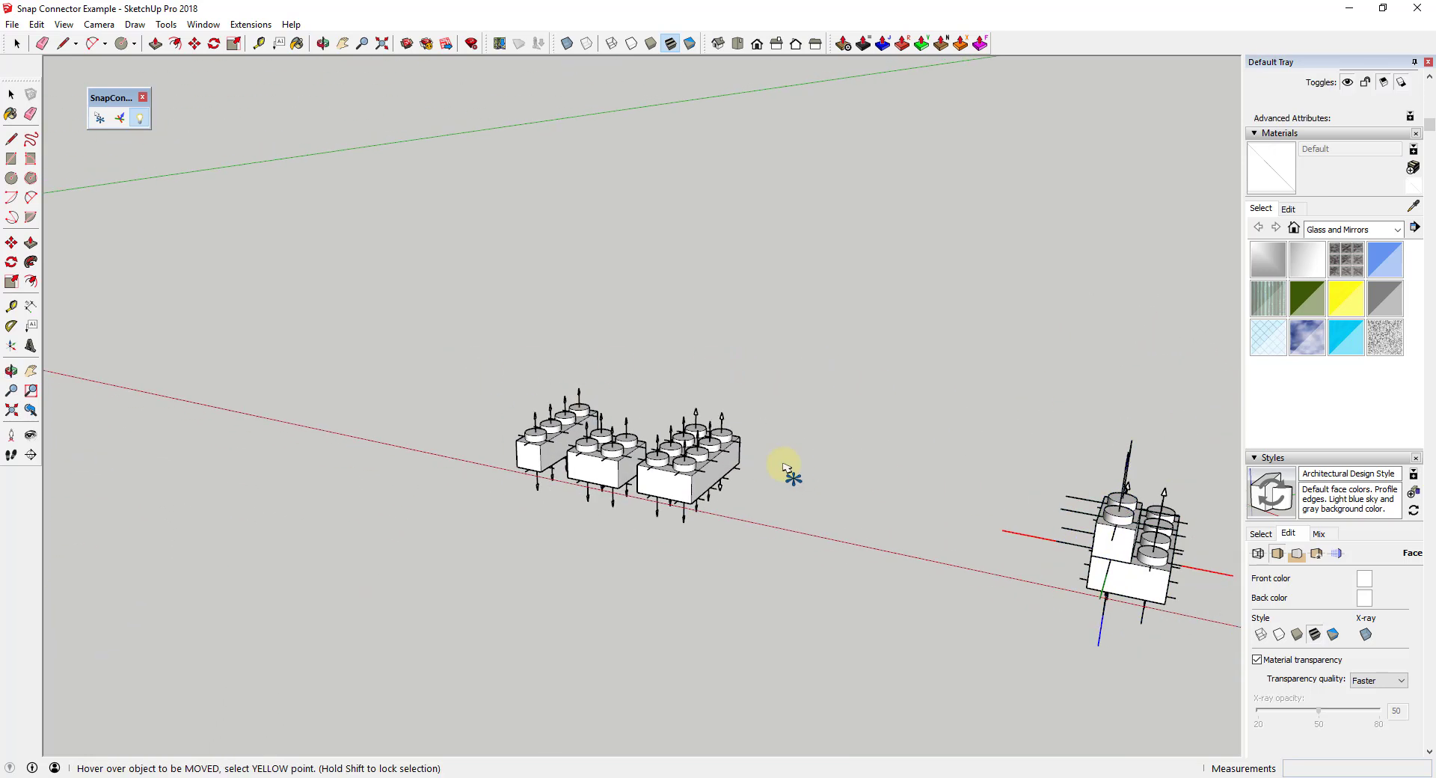
{"action": "scroll", "coordinate": [833, 499], "scroll_direction": "down", "scroll_amount": 2}
{"action": "scroll", "coordinate": [1083, 546], "scroll_direction": "up", "scroll_amount": 5}
{"action": "middle_click_drag", "start_coordinate": [1002, 544], "coordinate": [711, 500], "text": "shift"}
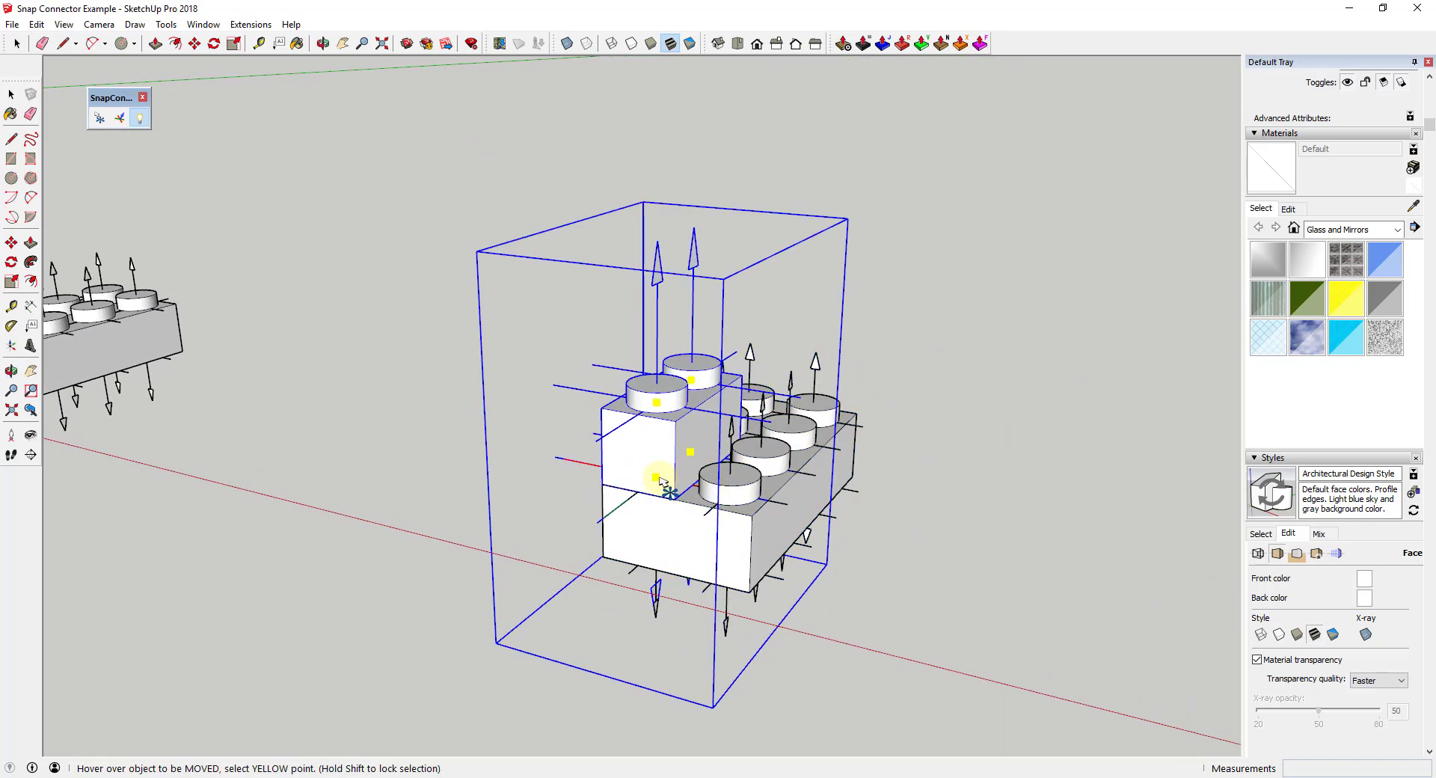
{"action": "left_click", "coordinate": [657, 477]}
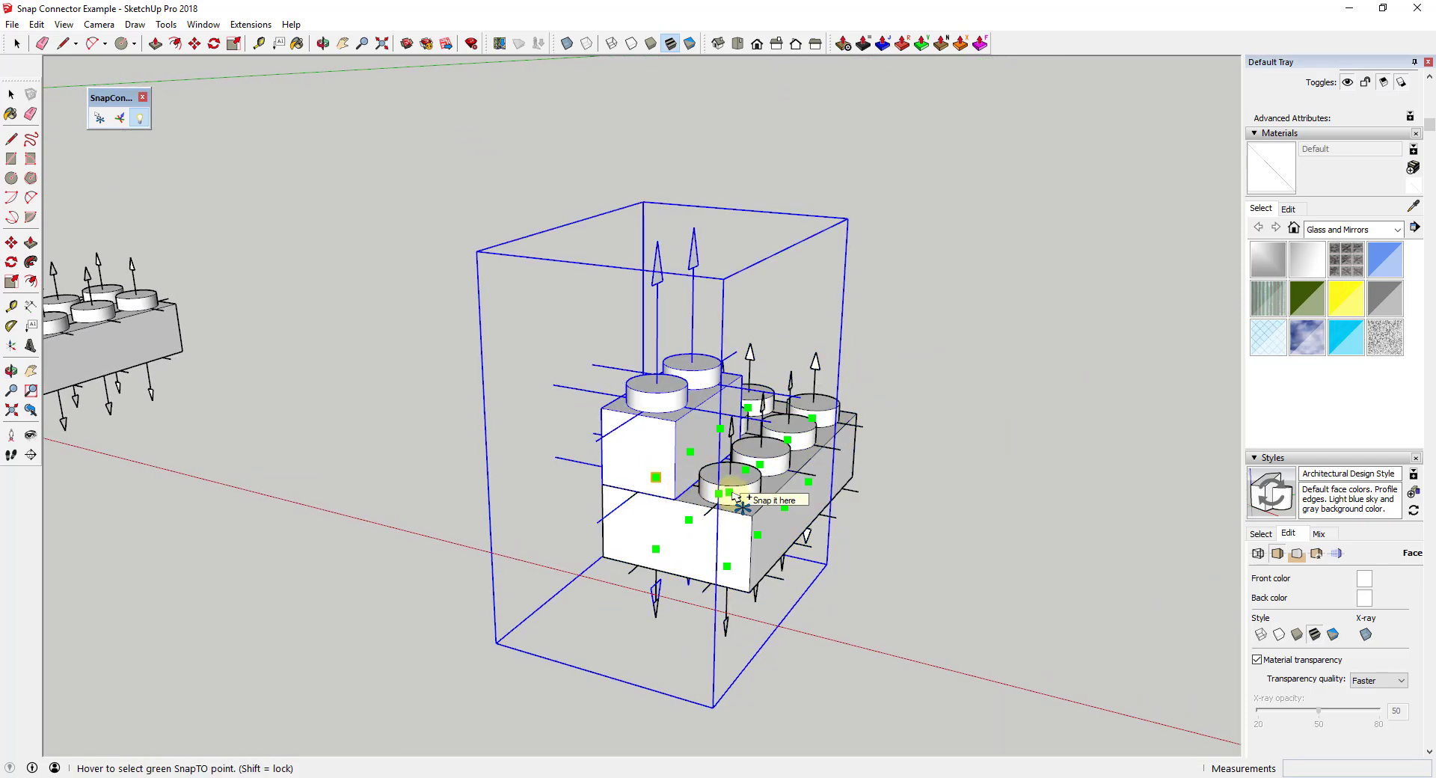
{"action": "left_click", "coordinate": [731, 495]}
{"action": "middle_click_drag", "start_coordinate": [964, 476], "coordinate": [574, 480]}
- Select both stacked two-stud bricks and snap a copy of the pair onto the base brick's remaining studs
{"action": "key", "text": "space"}
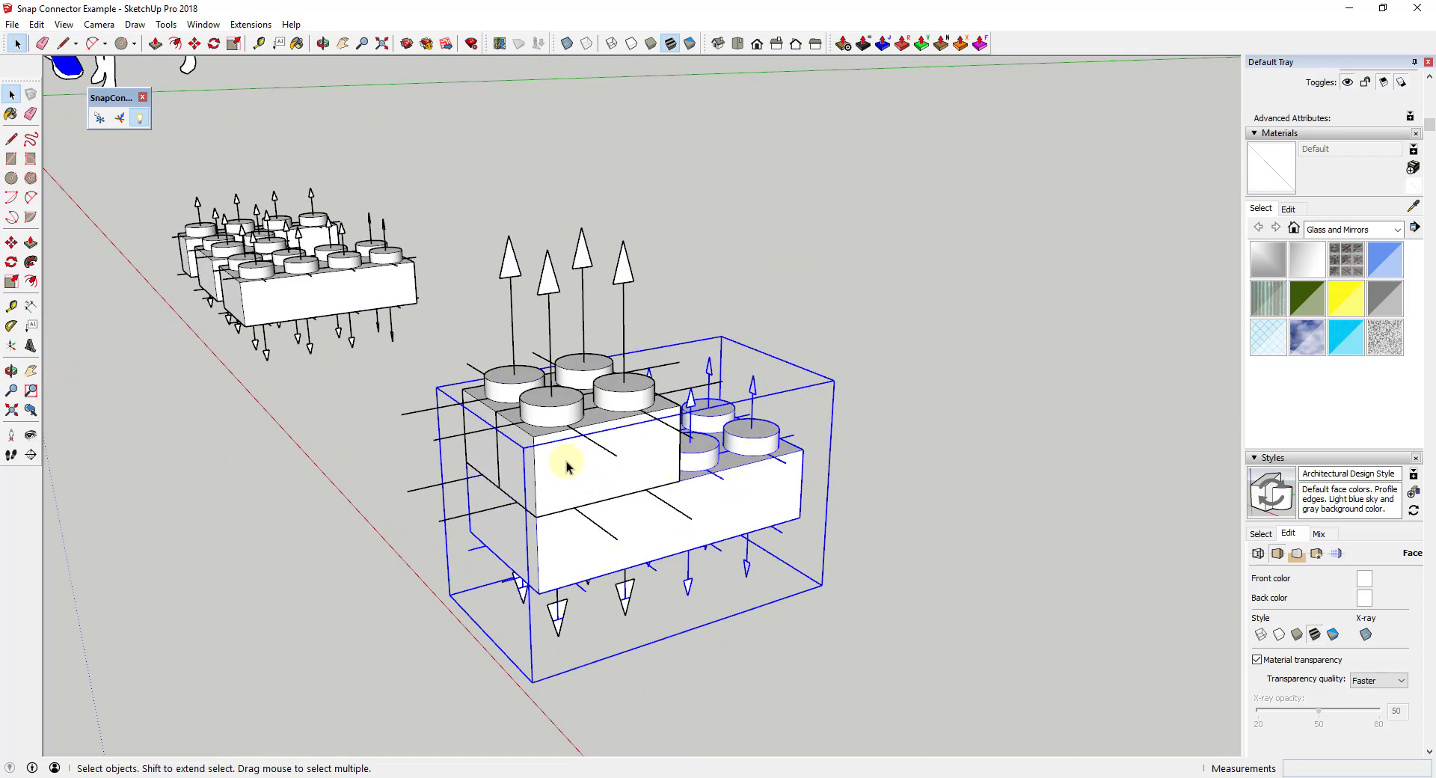
{"action": "left_click", "coordinate": [567, 468]}
{"action": "left_click", "coordinate": [483, 417], "text": "shift"}
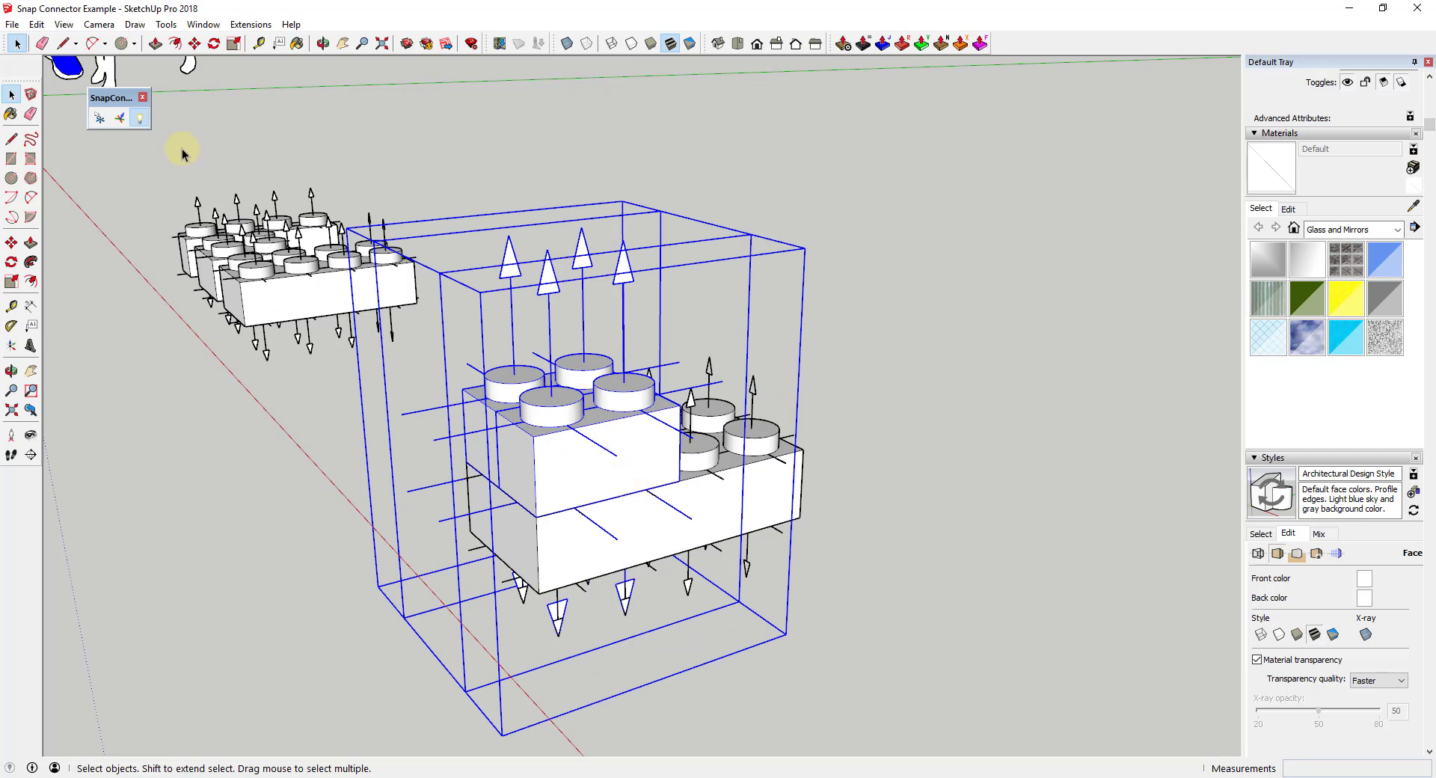
{"action": "left_click", "coordinate": [98, 120]}
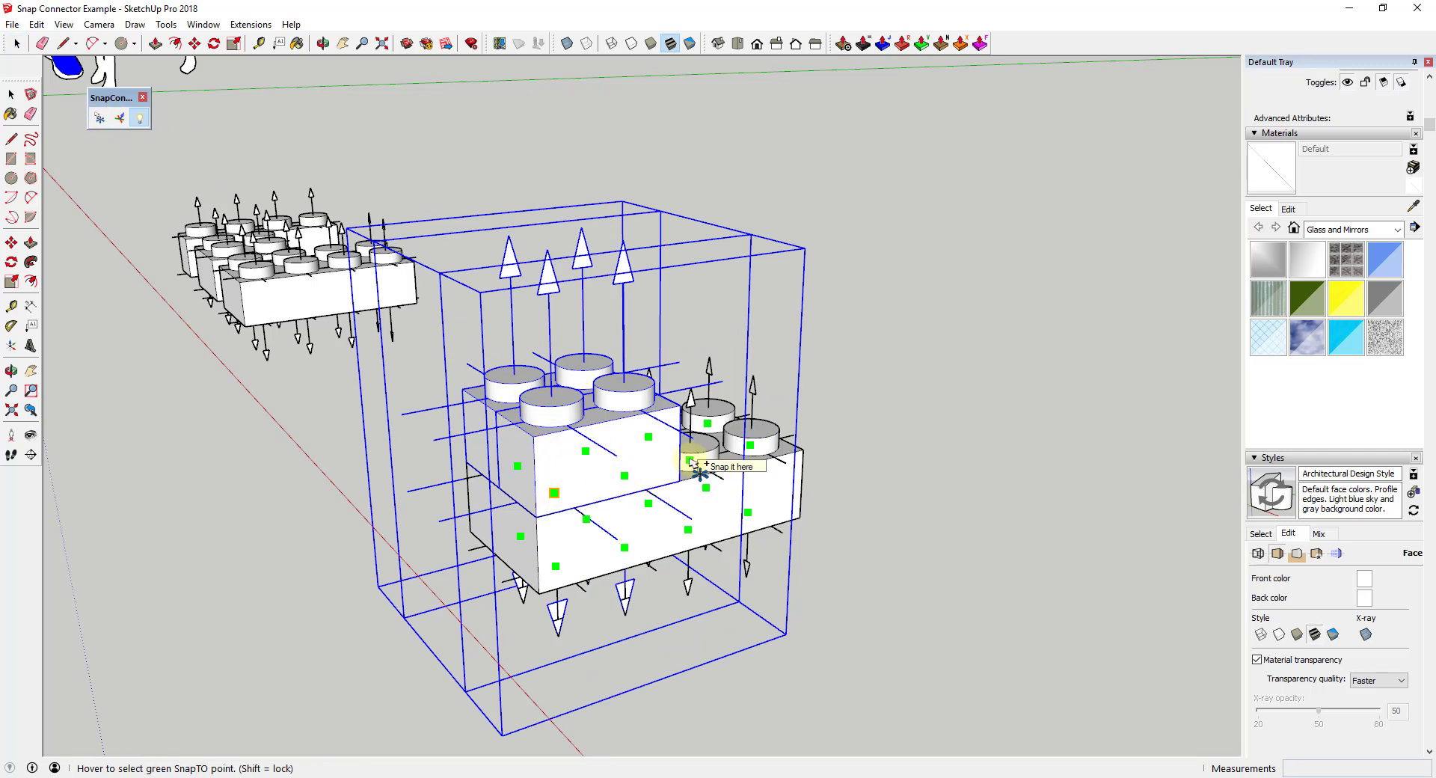
{"action": "mouse_move", "coordinate": [692, 461]}
{"action": "middle_click_drag", "start_coordinate": [949, 477], "coordinate": [999, 495]}
- Snap a copy of the square four-stud brick on top of the stack, behind its front row of studs
{"action": "middle_click_drag", "start_coordinate": [320, 401], "coordinate": [90, 167]}
{"action": "left_click", "coordinate": [98, 117]}
{"action": "left_click", "coordinate": [209, 404]}
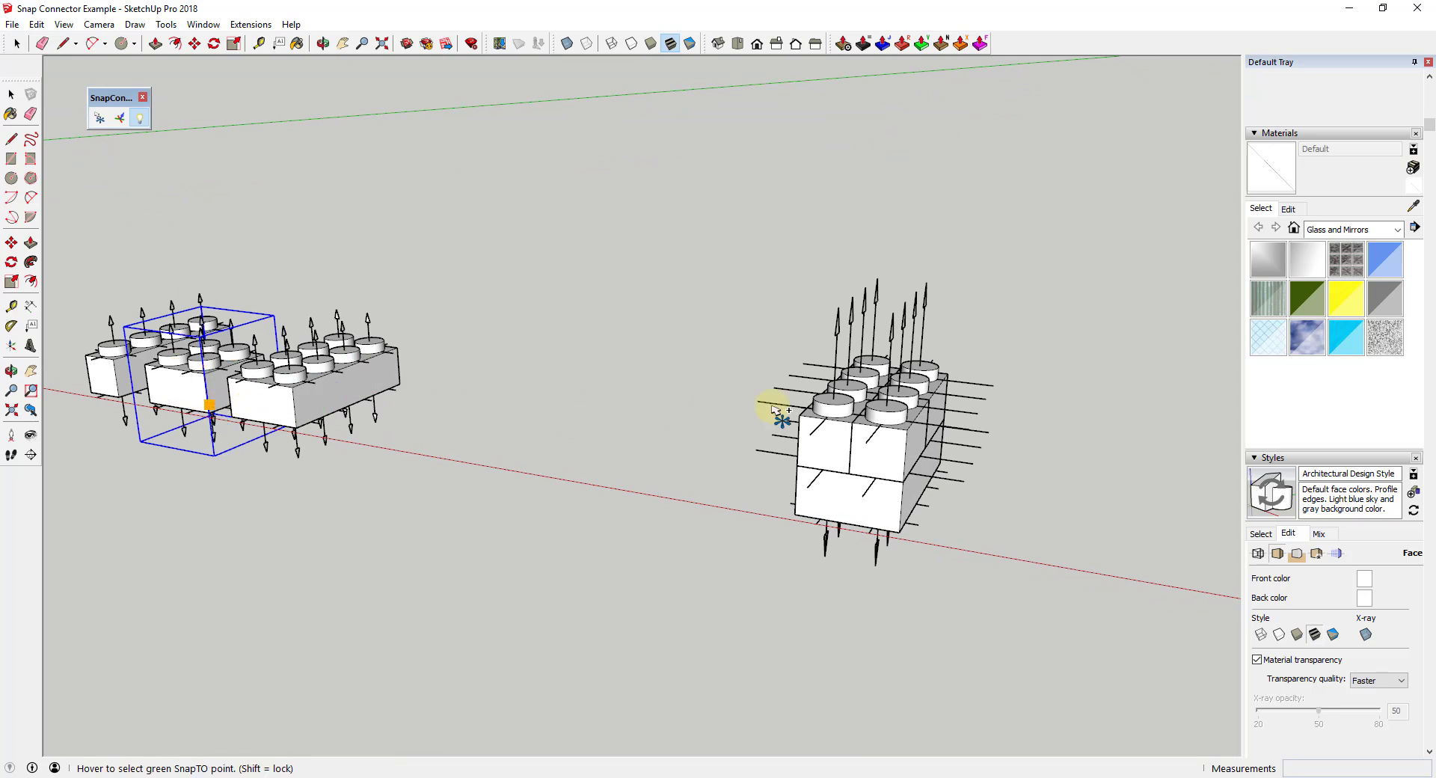
{"action": "left_click", "coordinate": [901, 406]}
{"action": "middle_click_drag", "start_coordinate": [901, 406], "coordinate": [427, 438]}
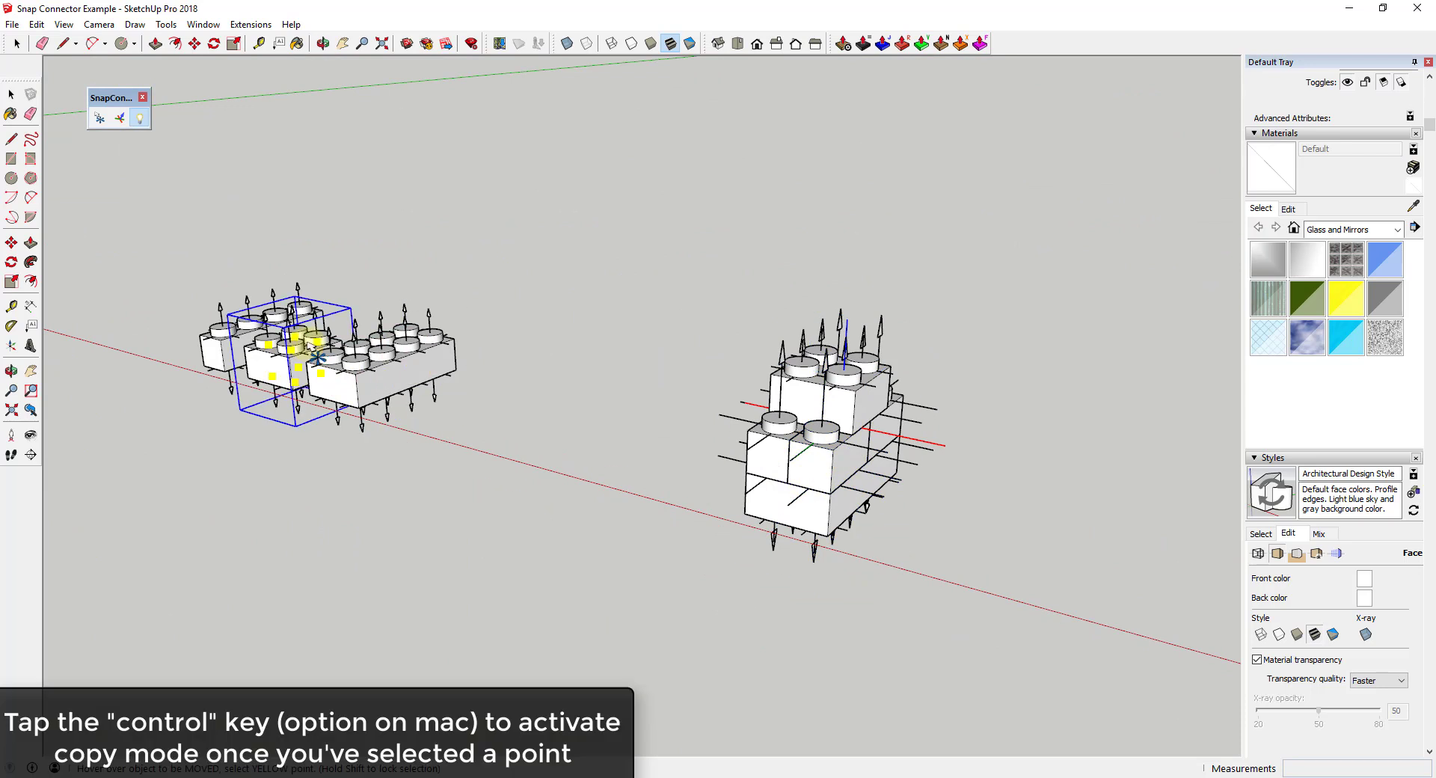
- Snap two copies of the eight-stud brick onto the stack, one on each side of the square four-stud brick
{"action": "middle_click_drag", "start_coordinate": [316, 374], "coordinate": [276, 358]}
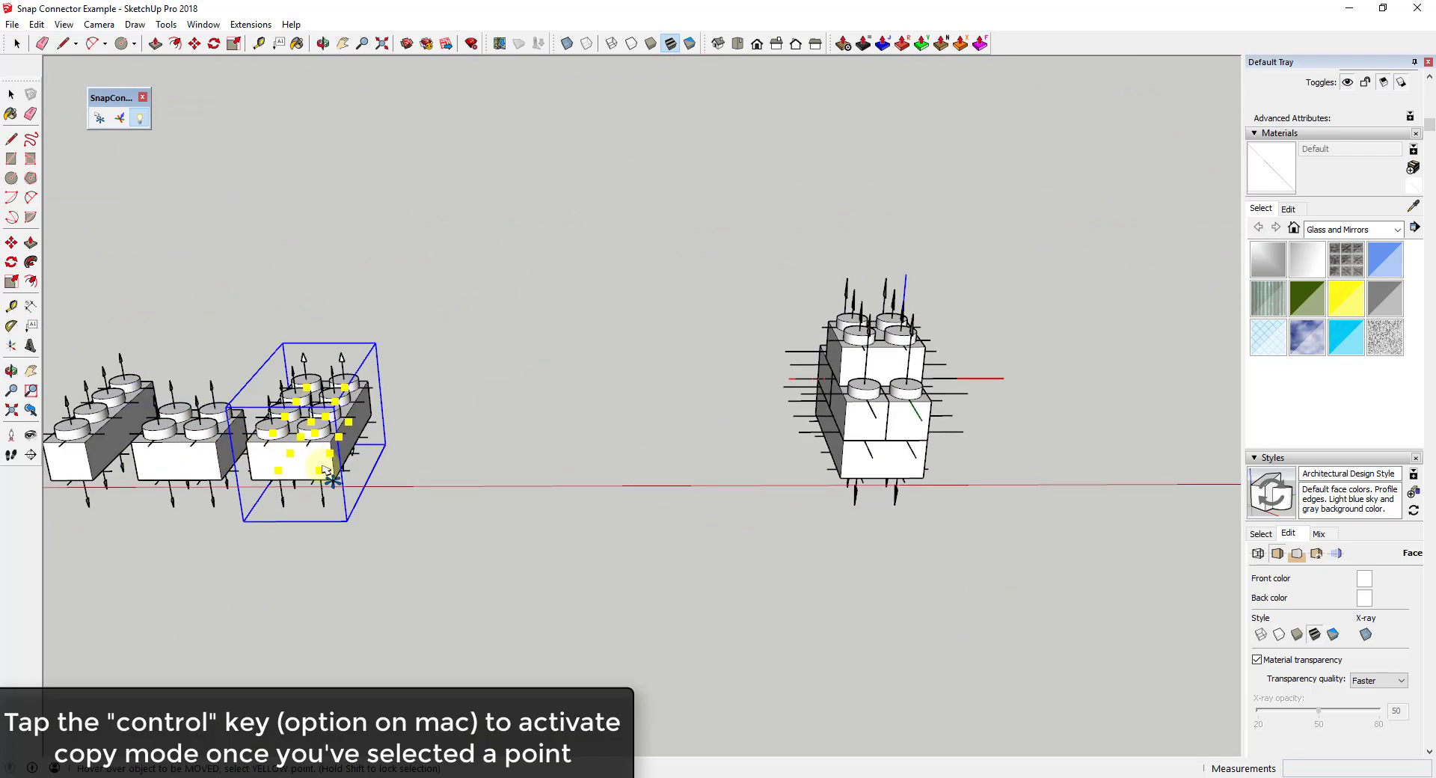
{"action": "left_click", "coordinate": [349, 421]}
{"action": "left_click", "coordinate": [905, 396]}
{"action": "middle_click_drag", "start_coordinate": [905, 396], "coordinate": [427, 417]}
{"action": "left_click", "coordinate": [450, 416]}
{"action": "left_click", "coordinate": [768, 413]}
{"action": "middle_click_drag", "start_coordinate": [768, 413], "coordinate": [721, 426]}
- Select the two eight-stud bricks in the stack's top layer and snap a copy of the pair one level higher
{"action": "key", "text": "space"}
{"action": "left_click", "coordinate": [818, 421]}
{"action": "left_click", "coordinate": [910, 398], "text": "shift"}
{"action": "middle_click_drag", "start_coordinate": [871, 415], "coordinate": [907, 413]}
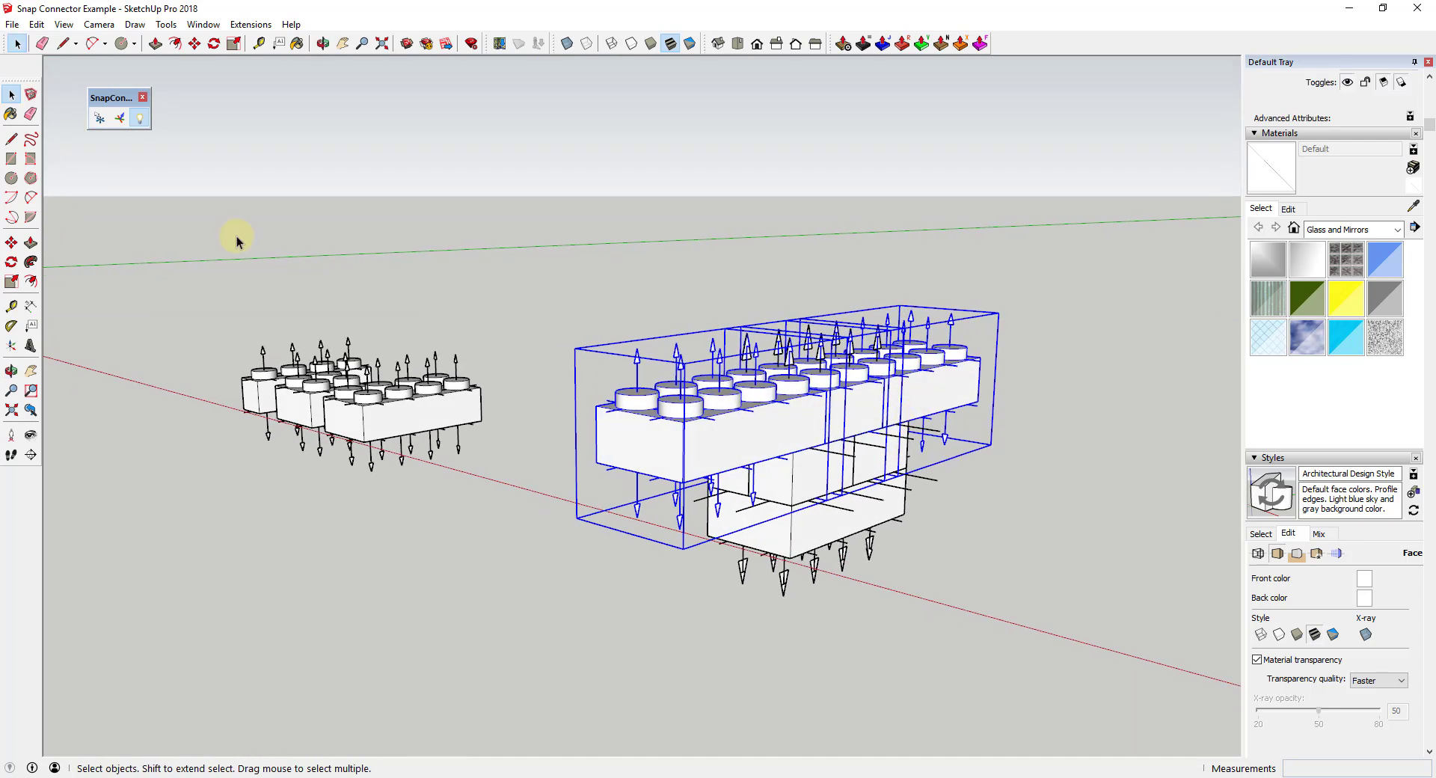
{"action": "left_click", "coordinate": [100, 122]}
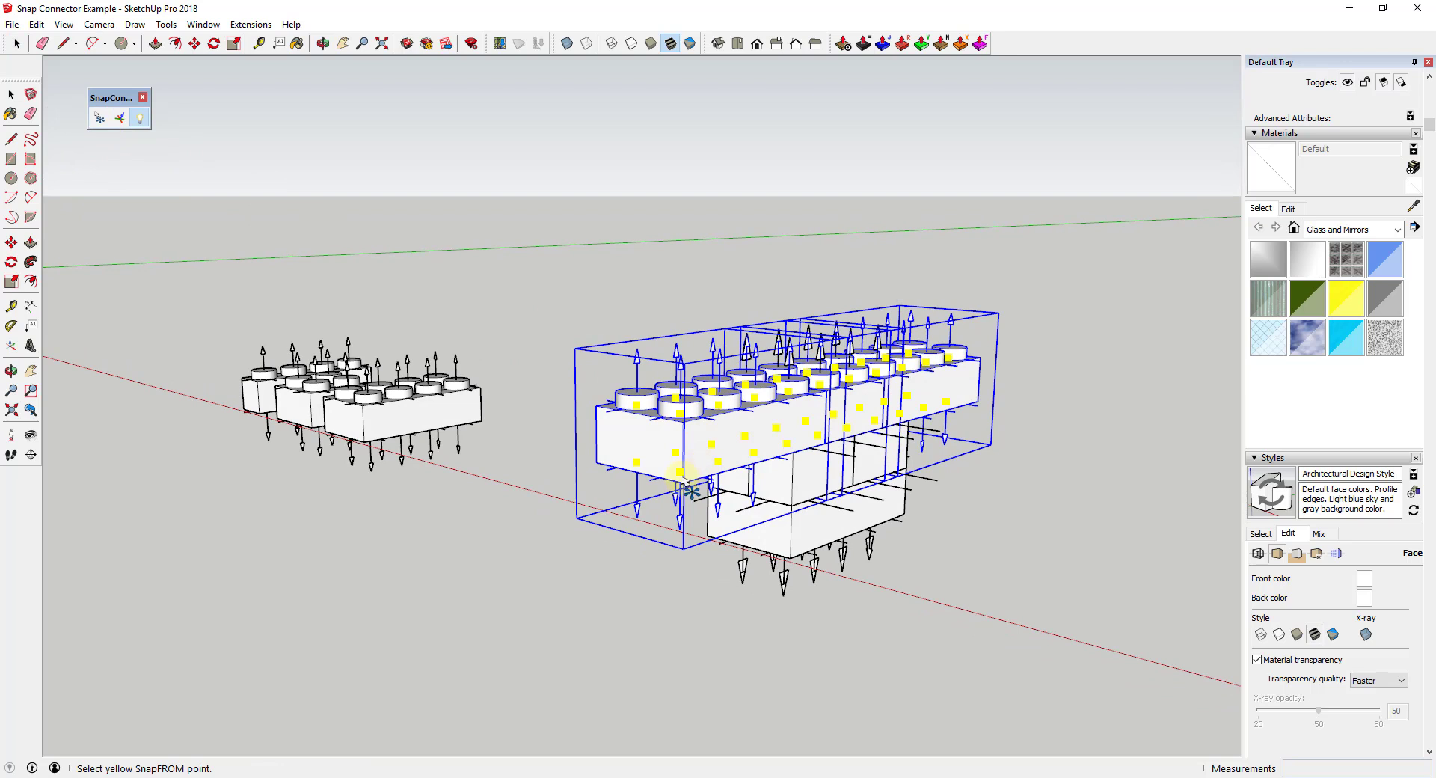
{"action": "left_click", "coordinate": [679, 472]}
{"action": "left_click", "coordinate": [682, 416]}
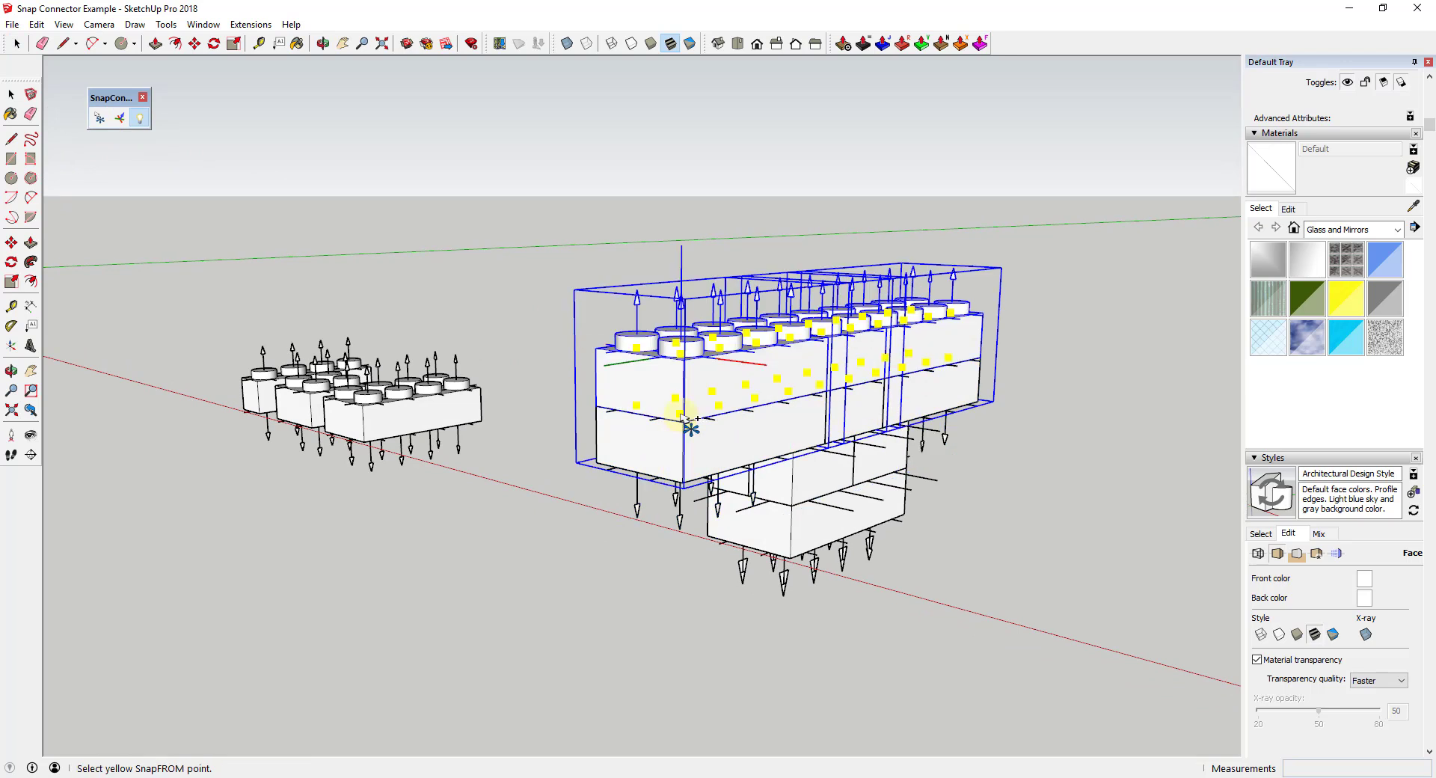
{"action": "key", "text": "space"}
{"action": "left_click", "coordinate": [943, 519]}
{"action": "middle_click_drag", "start_coordinate": [942, 519], "coordinate": [892, 493]}
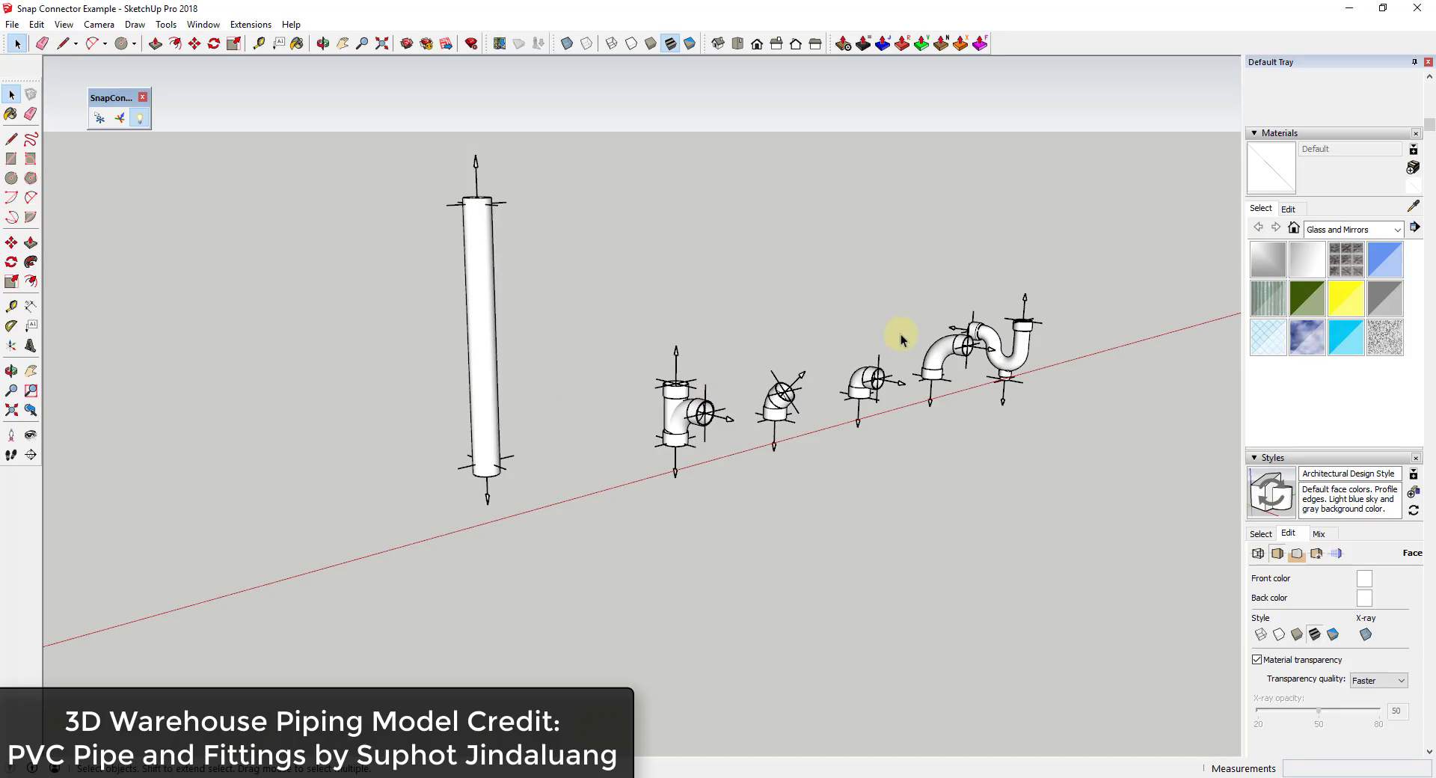
- Snap copies of the straight pipe into the upper and lower openings of the tee fitting
{"action": "scroll", "coordinate": [994, 347], "scroll_direction": "up", "scroll_amount": 3}
{"action": "scroll", "coordinate": [1000, 350], "scroll_direction": "down", "scroll_amount": 1}
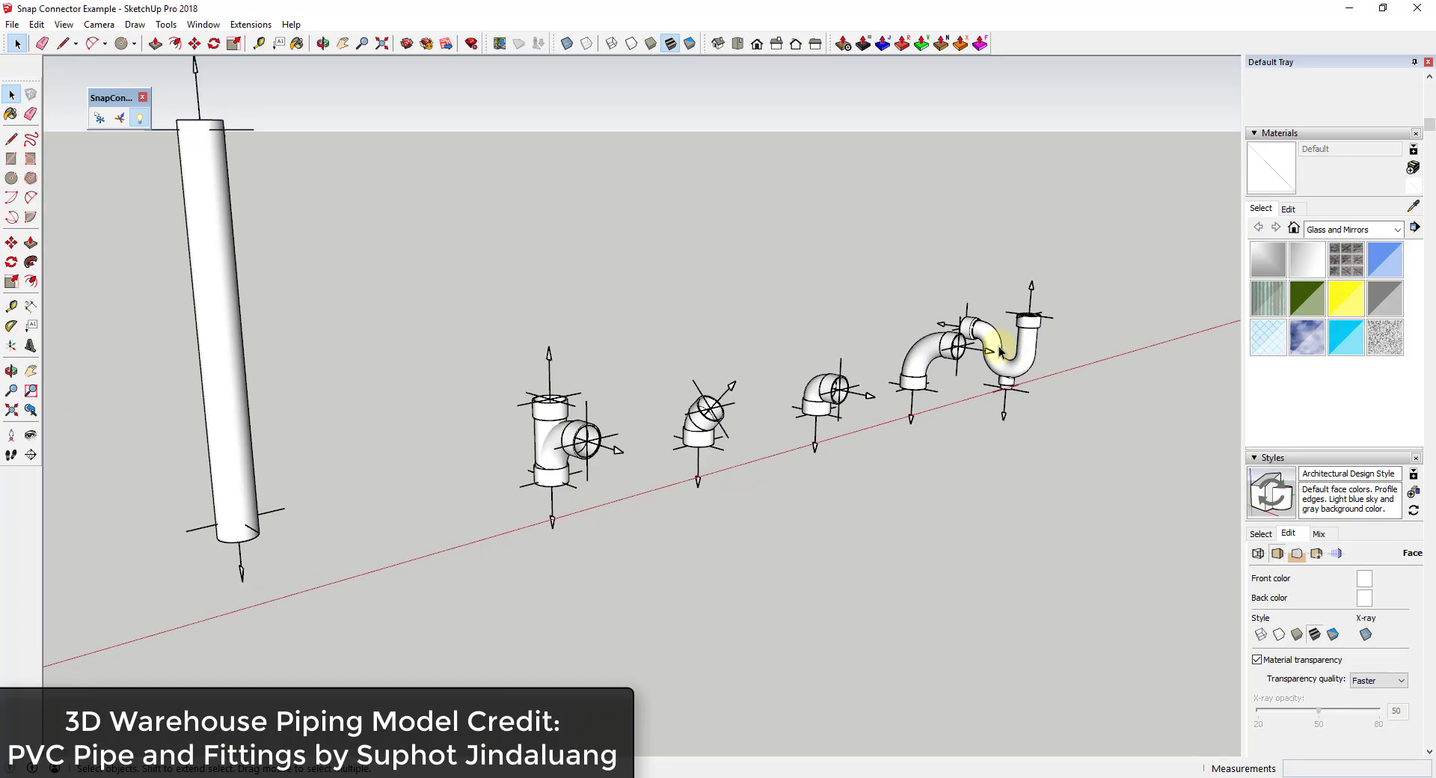
{"action": "left_click", "coordinate": [100, 118]}
{"action": "left_click", "coordinate": [238, 522]}
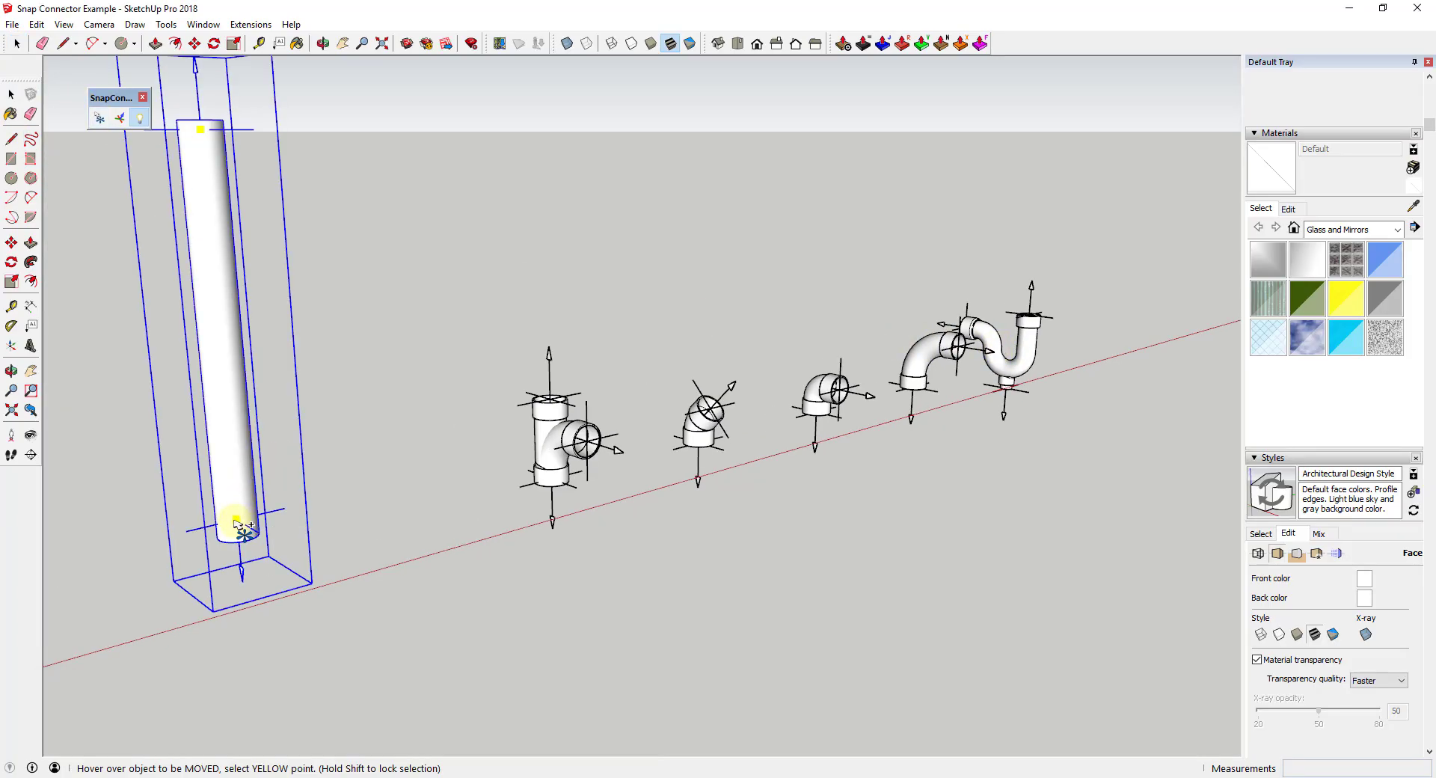
{"action": "left_click", "coordinate": [551, 404]}
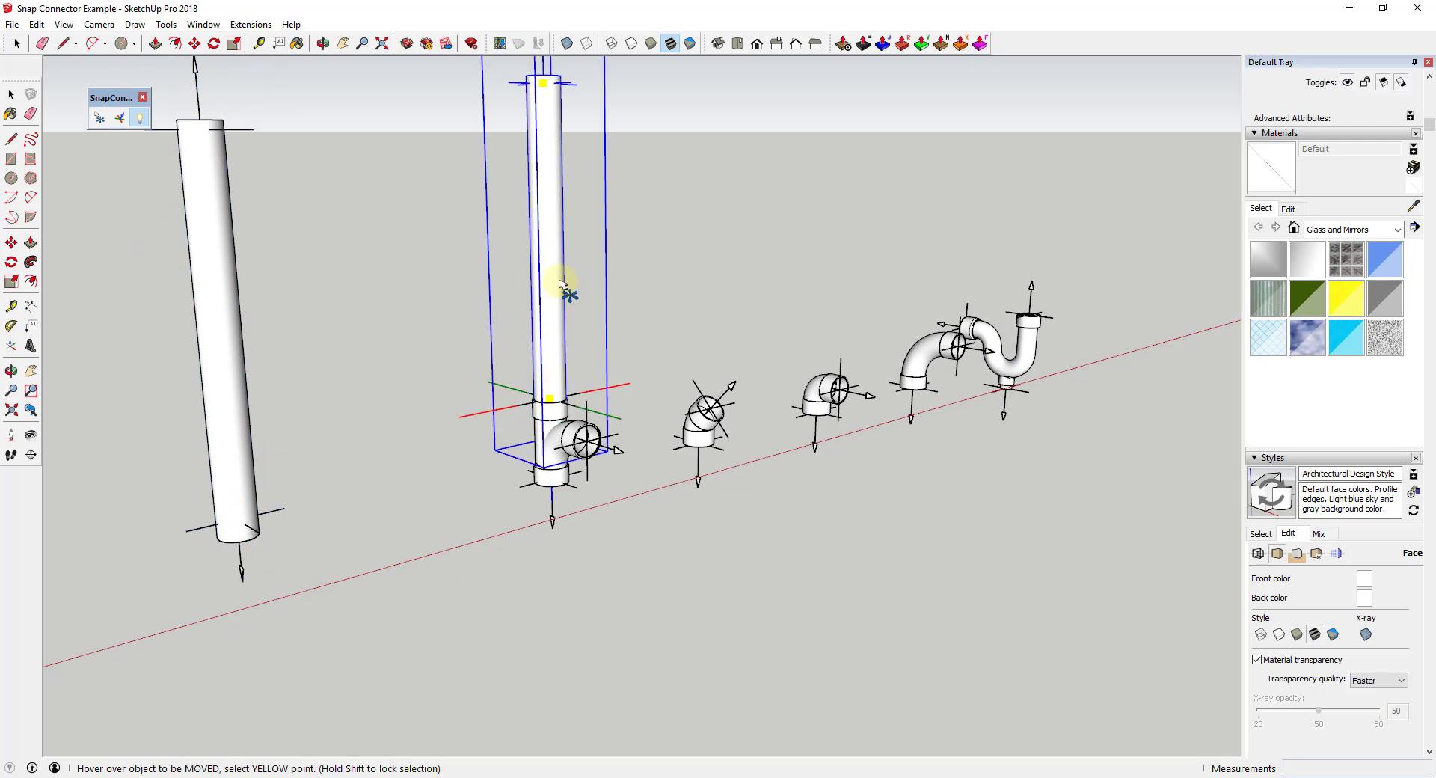
{"action": "left_click", "coordinate": [544, 84]}
{"action": "left_click", "coordinate": [551, 478]}
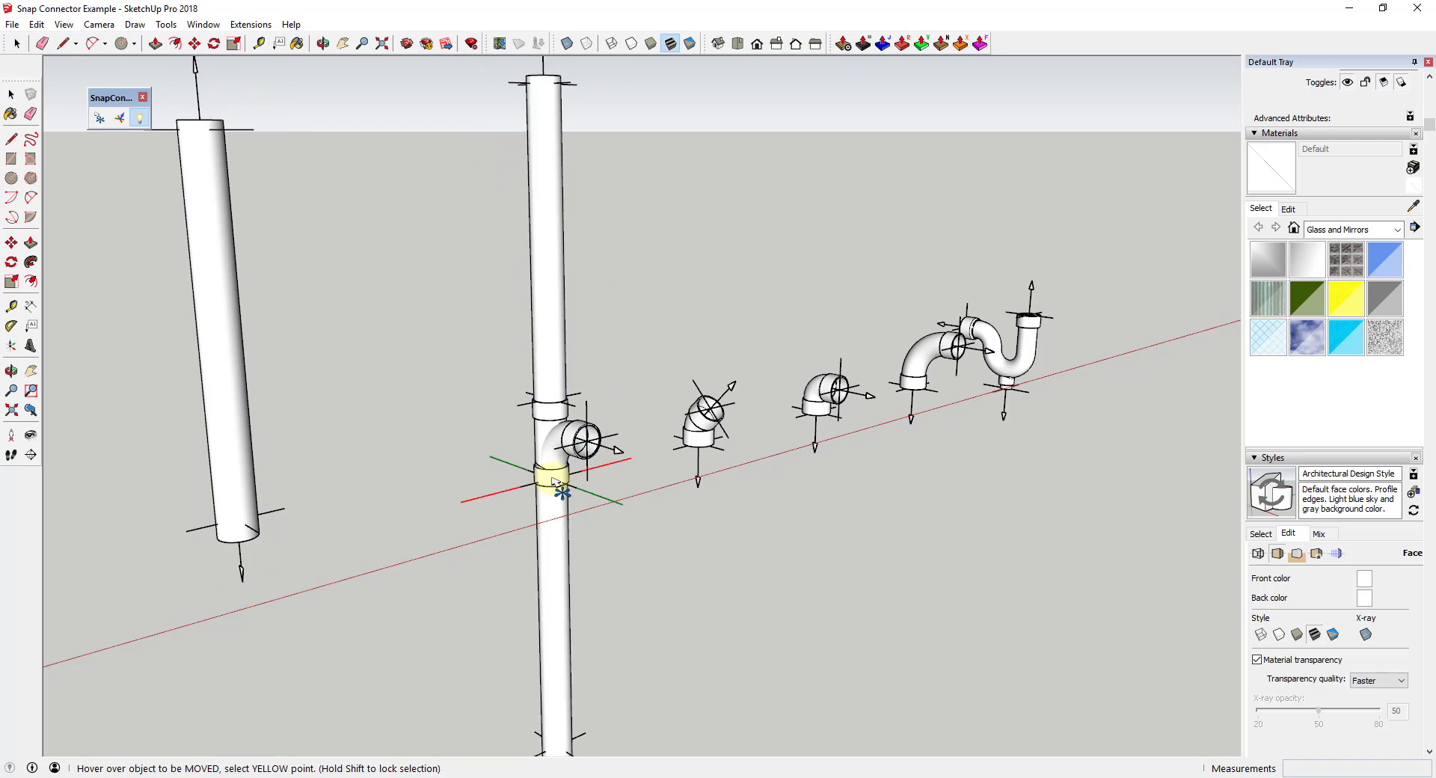
- Snap a copy of the upper pipe to the tee's side opening and rotate it about the red axis to align with the branch
{"action": "middle_click_drag", "start_coordinate": [558, 475], "coordinate": [697, 435]}
{"action": "scroll", "coordinate": [692, 425], "scroll_direction": "down", "scroll_amount": 1}
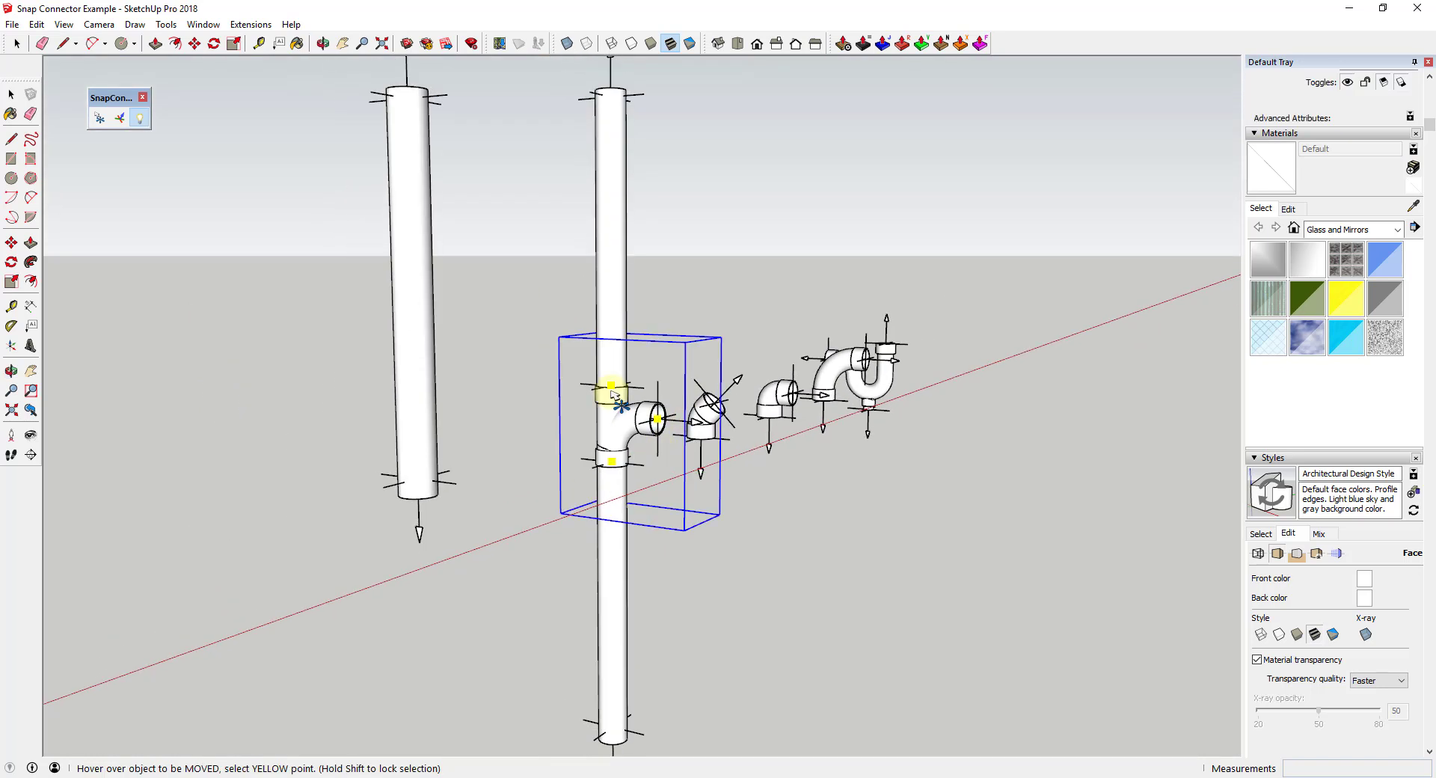
{"action": "left_click", "coordinate": [610, 98]}
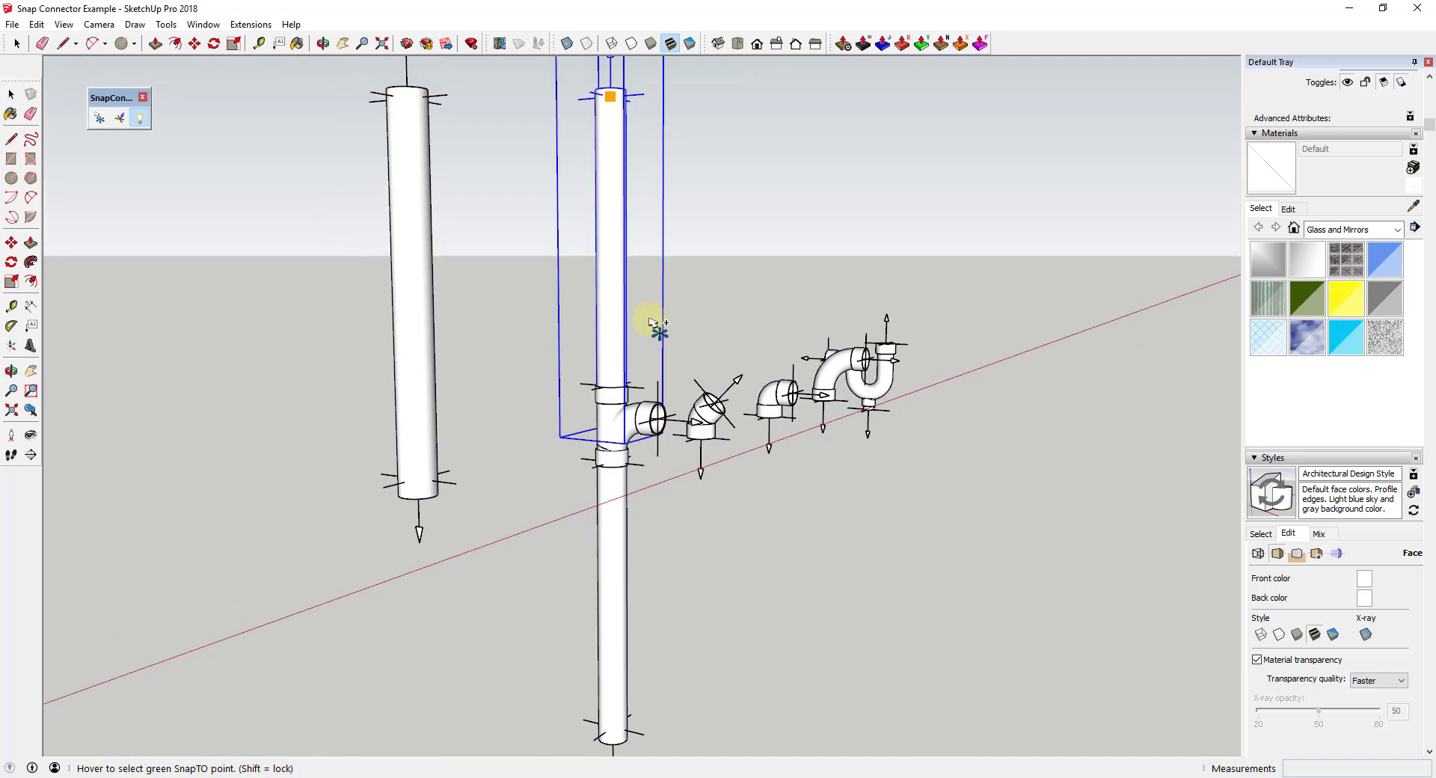
{"action": "left_click", "coordinate": [658, 419]}
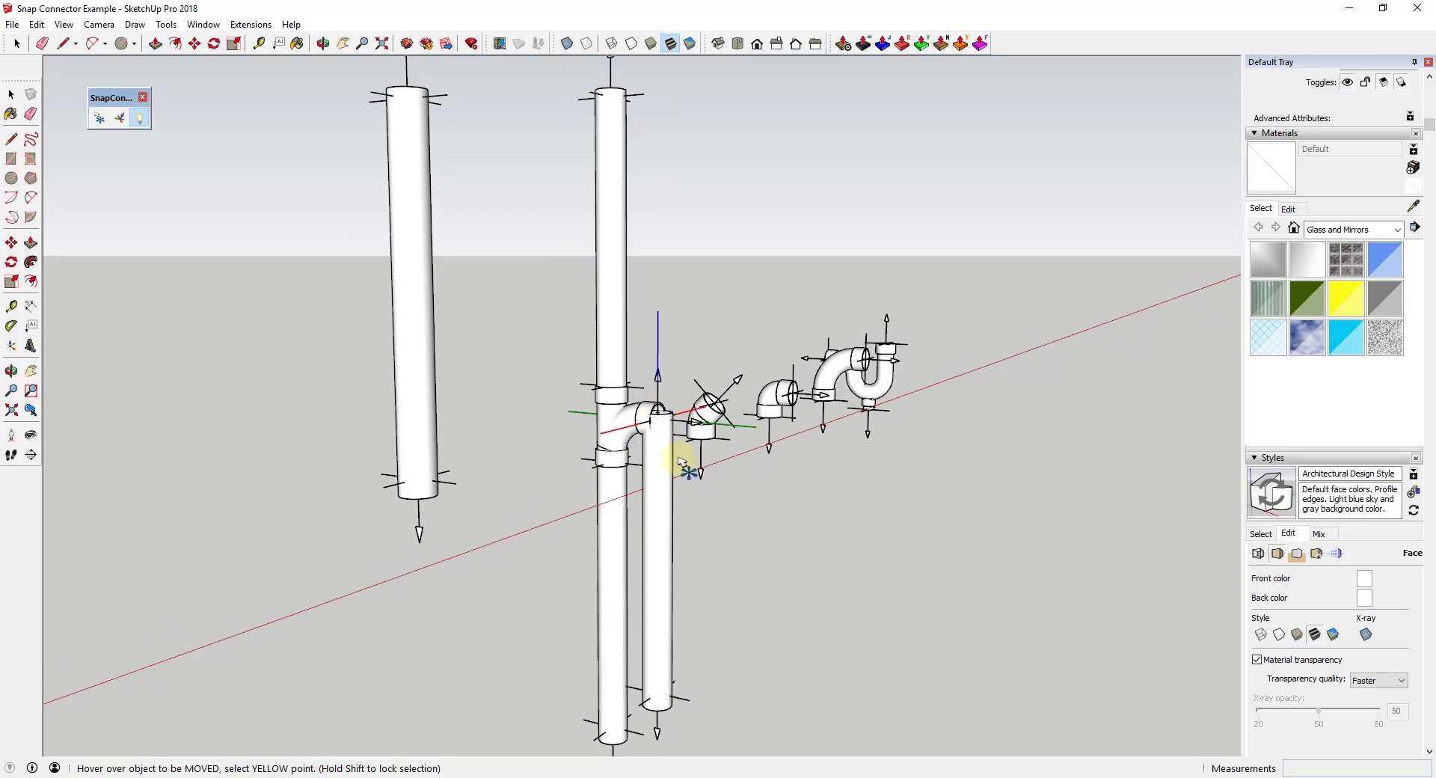
{"action": "key", "text": "Right"}
{"action": "key", "text": "Right"}
{"action": "key", "text": "Right"}
{"action": "key", "text": "Right"}
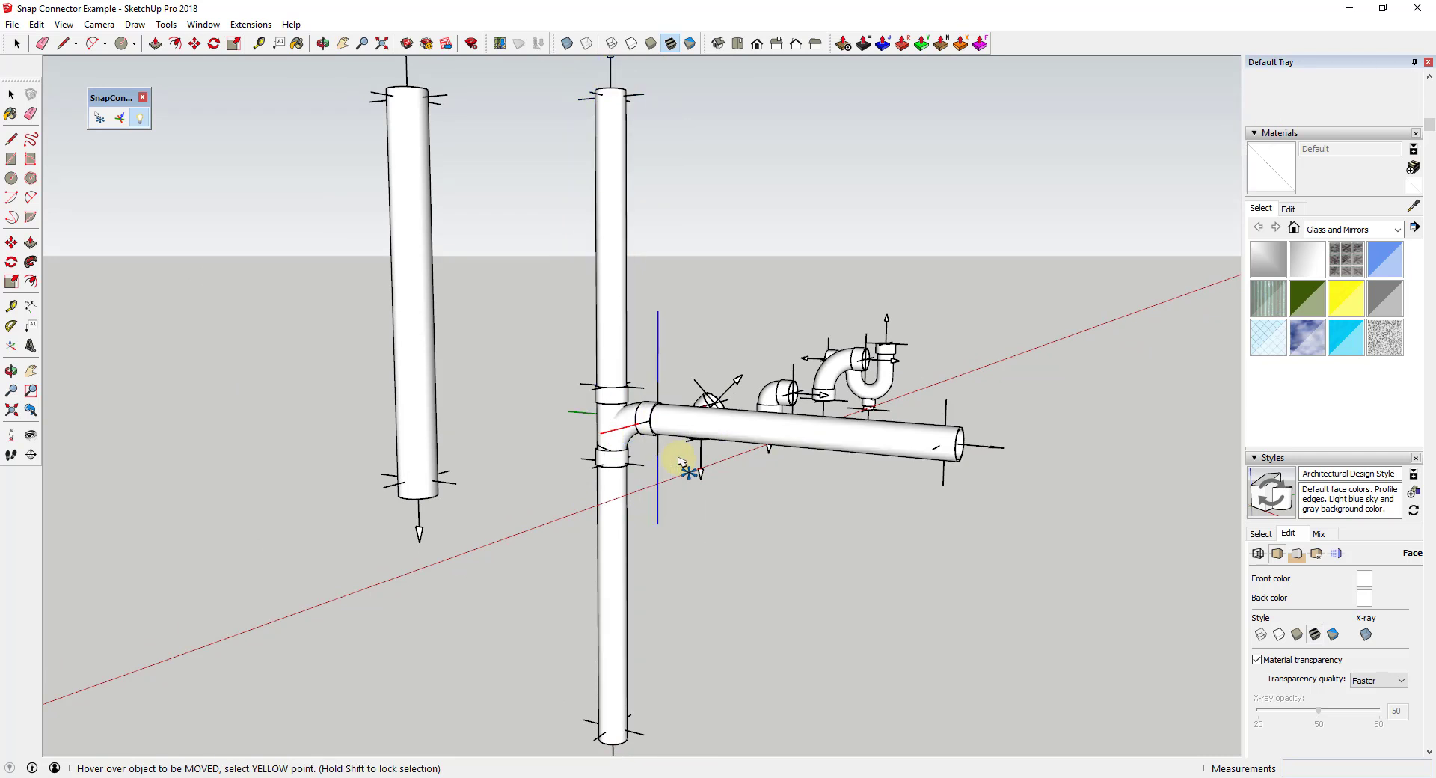
{"action": "key", "text": "Right"}
{"action": "key", "text": "Right"}
{"action": "key", "text": "Right"}
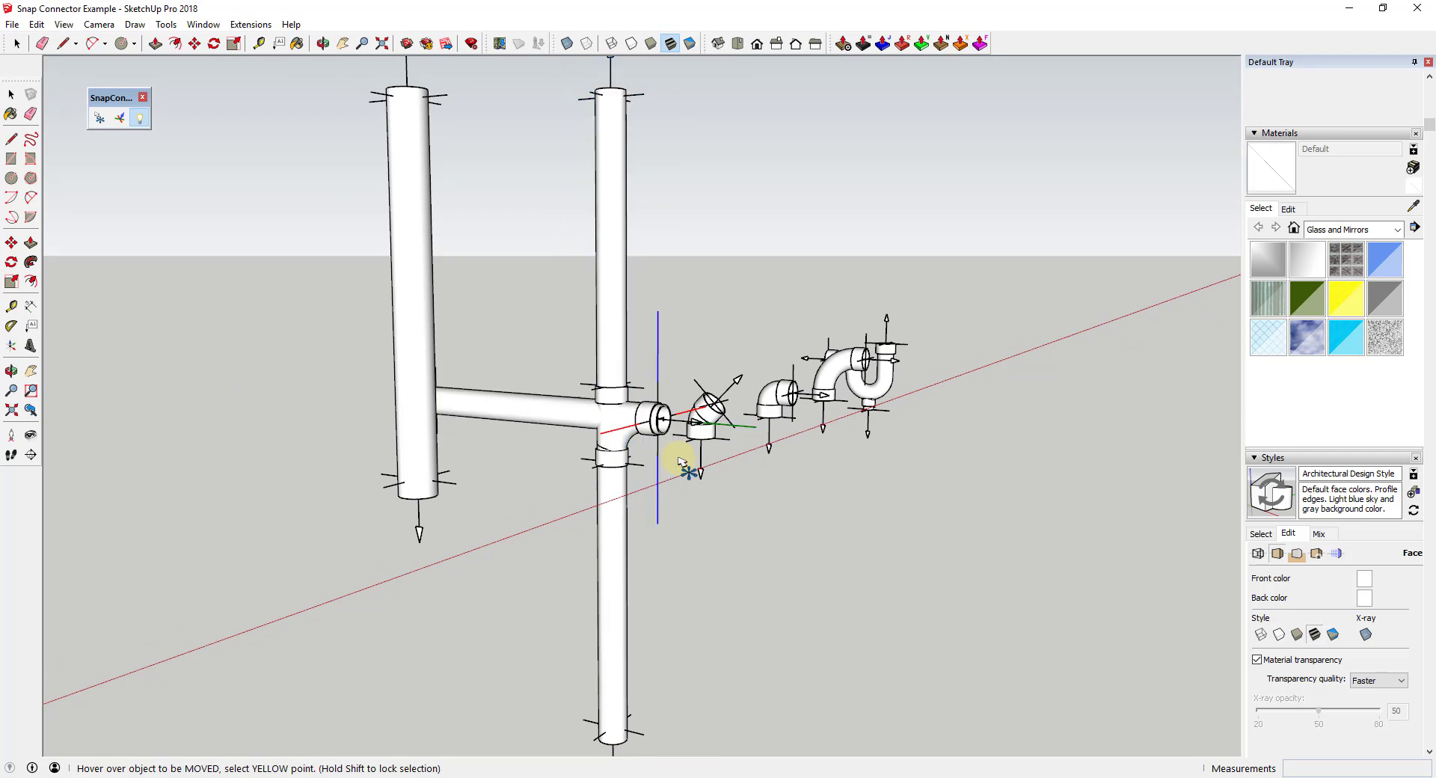
- Snap copies of the pipe onto the P-trap's upward-facing inlet and its horizontal side opening
{"action": "middle_click_drag", "start_coordinate": [682, 460], "coordinate": [640, 382]}
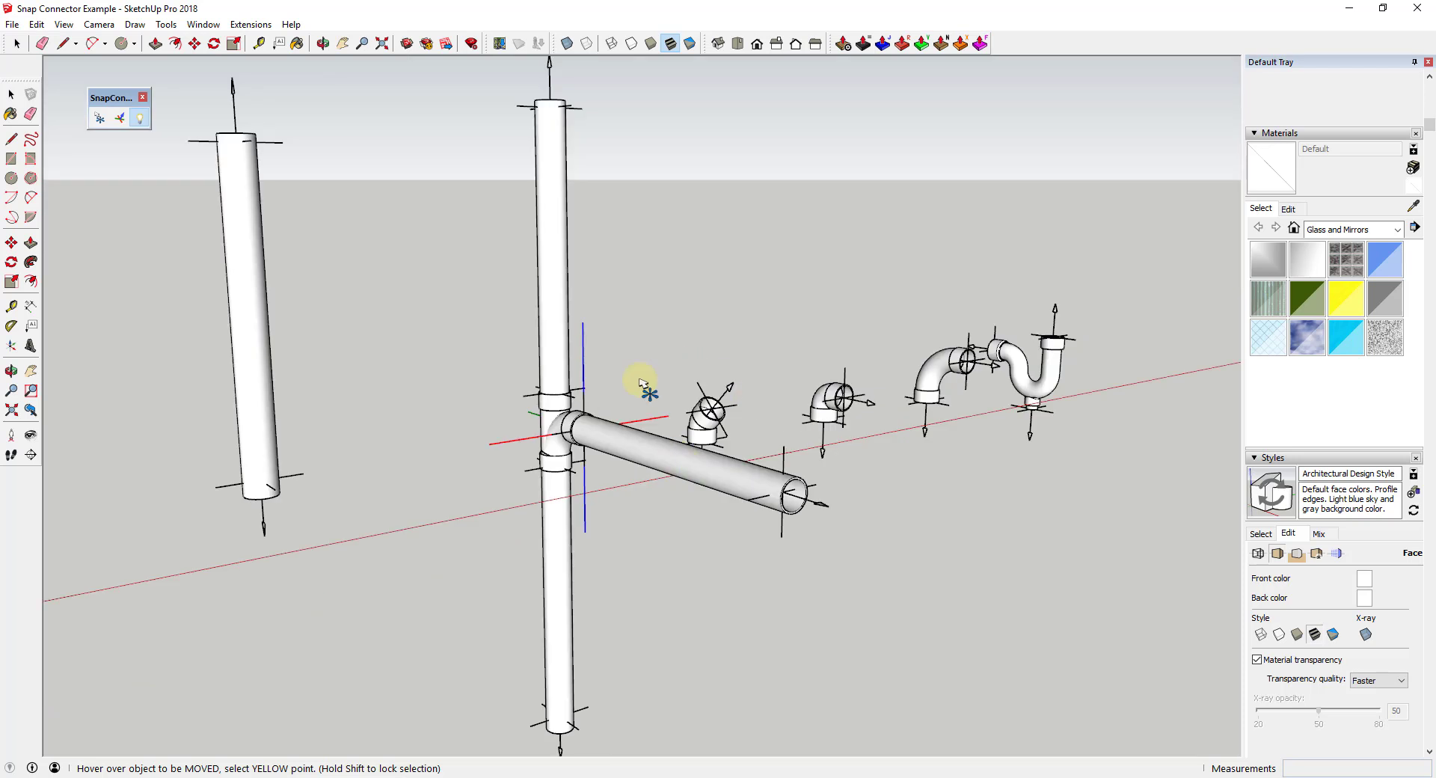
{"action": "left_click", "coordinate": [585, 432]}
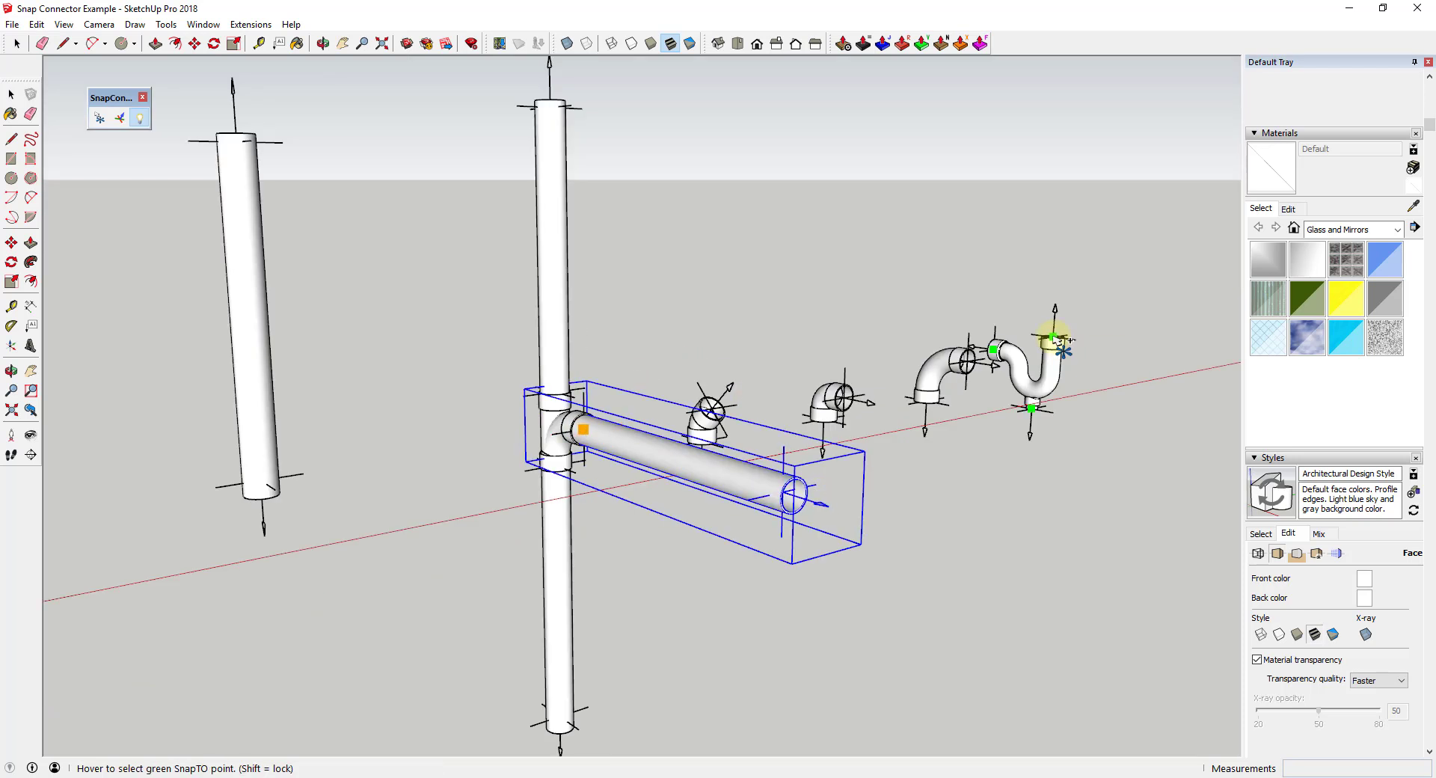
{"action": "left_click", "coordinate": [1056, 338]}
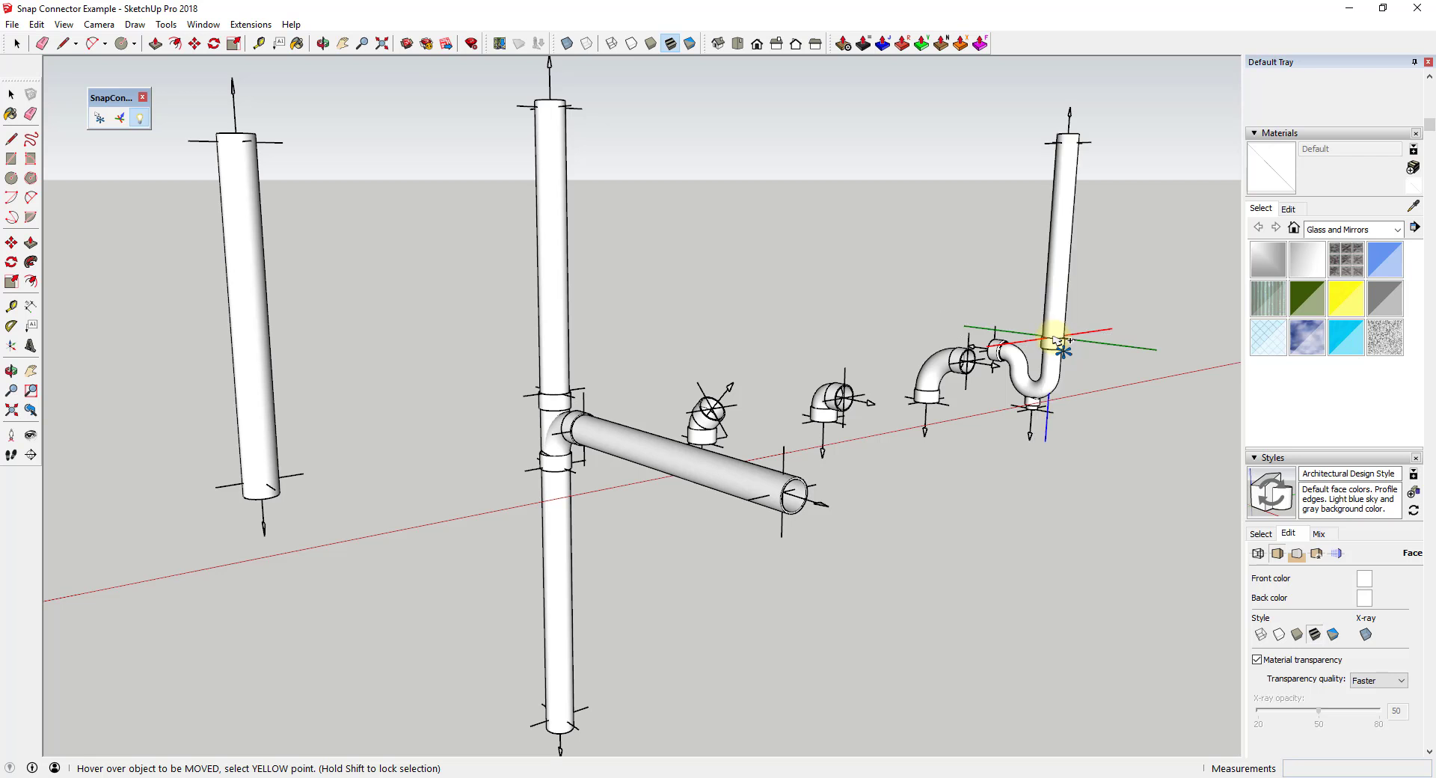
{"action": "mouse_move", "coordinate": [1069, 174]}
{"action": "left_click", "coordinate": [1068, 144]}
{"action": "left_click", "coordinate": [996, 352]}
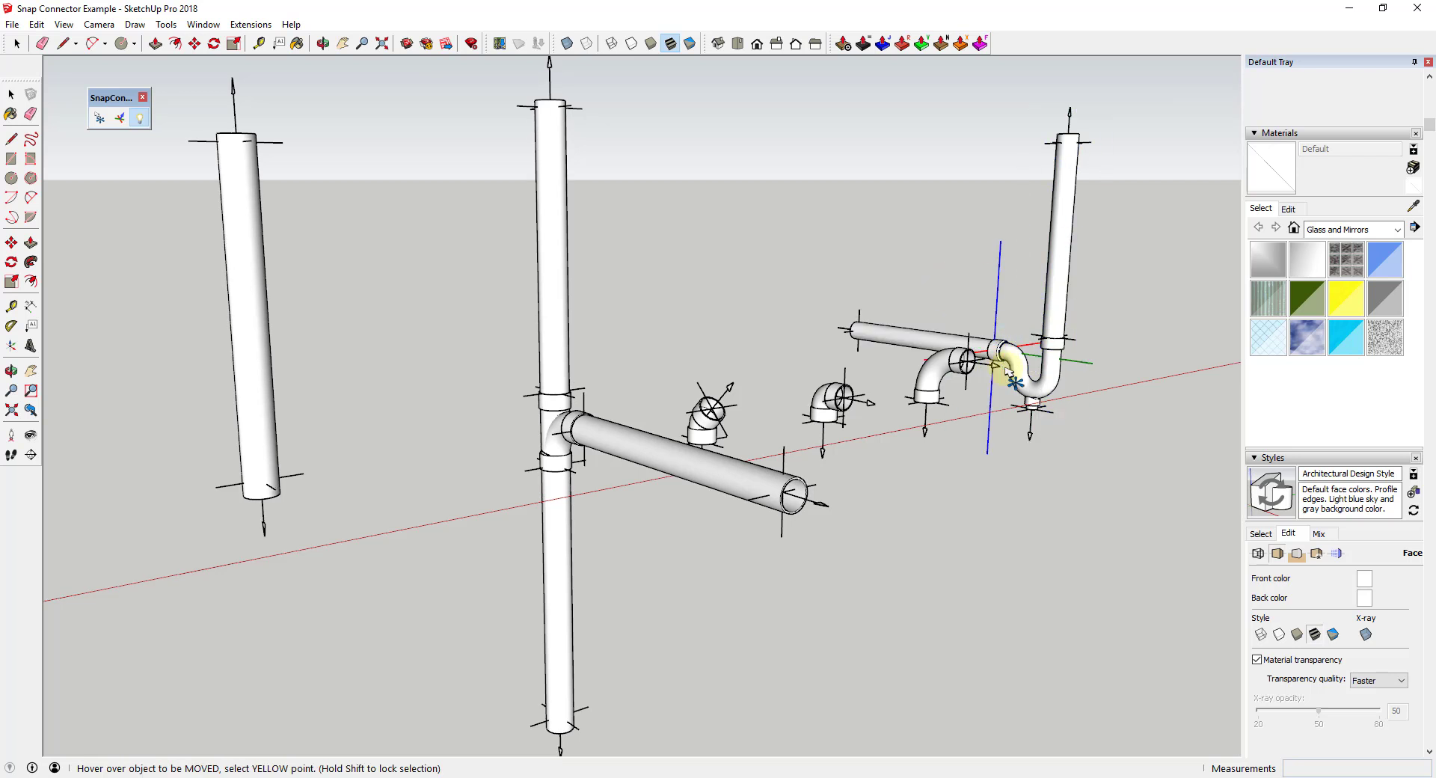
- Move the tee's side pipe to the elbow with the angled opening, pointing outward, and snap a copy into that elbow's lower opening
{"action": "middle_click_drag", "start_coordinate": [962, 465], "coordinate": [876, 520]}
{"action": "left_click", "coordinate": [624, 456]}
{"action": "left_click", "coordinate": [716, 404]}
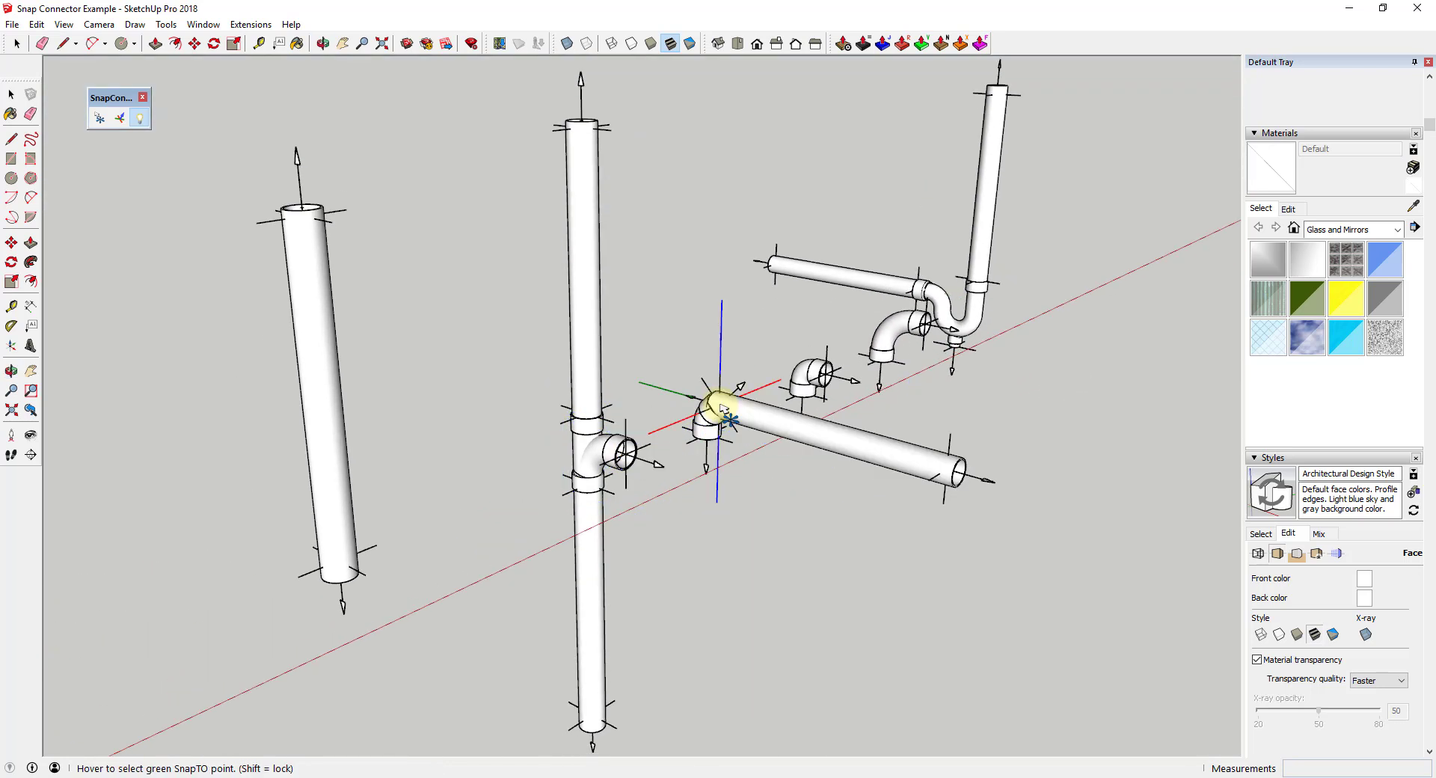
{"action": "left_click", "coordinate": [740, 377]}
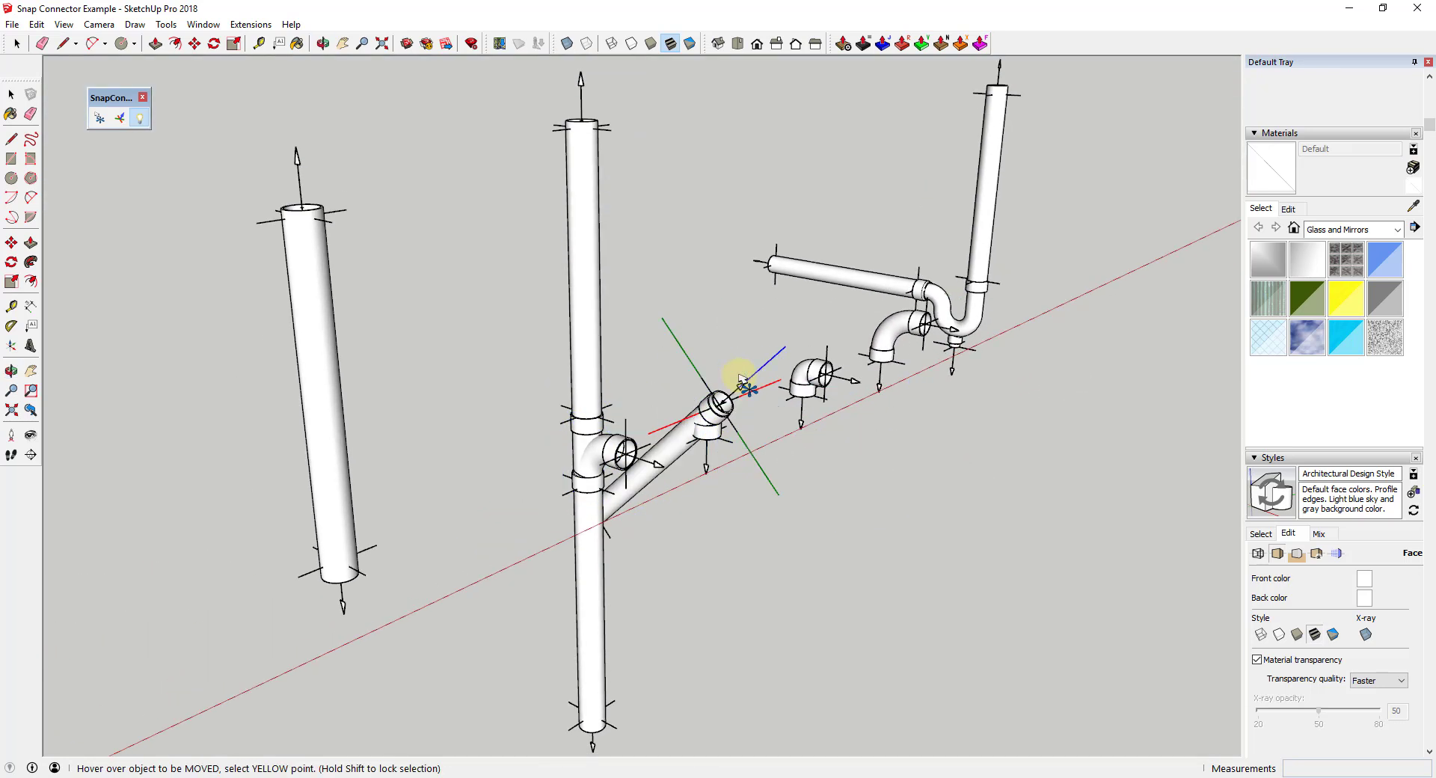
{"action": "left_click", "coordinate": [740, 377]}
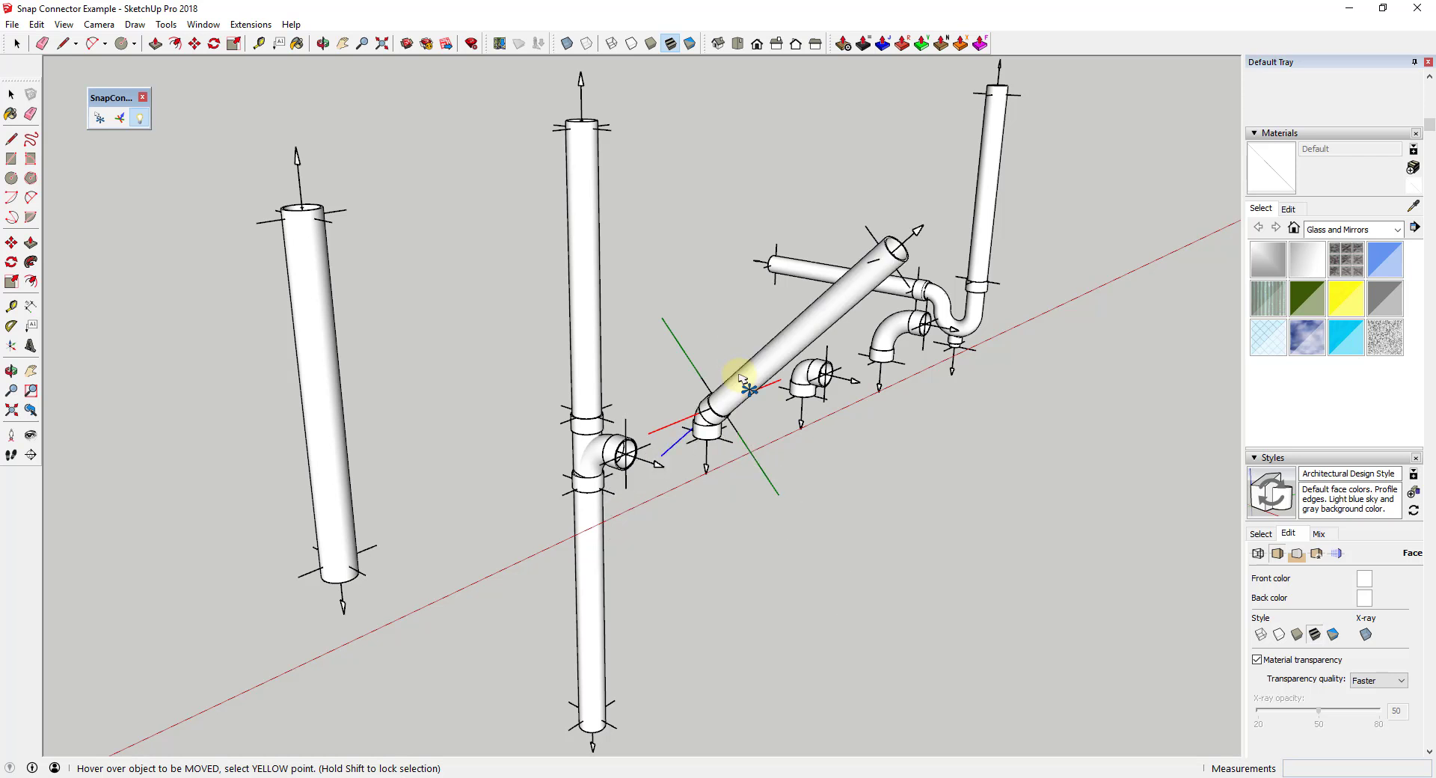
{"action": "left_click", "coordinate": [888, 259]}
{"action": "left_click", "coordinate": [706, 434], "text": "ctrl"}
- Snap pipe copies onto the horizontal and downward-facing openings of the short right-angle elbow
{"action": "middle_click_drag", "start_coordinate": [711, 437], "coordinate": [827, 330]}
{"action": "left_click", "coordinate": [717, 404]}
{"action": "left_click", "coordinate": [849, 395]}
{"action": "left_click", "coordinate": [1016, 444]}
{"action": "left_click", "coordinate": [833, 415]}
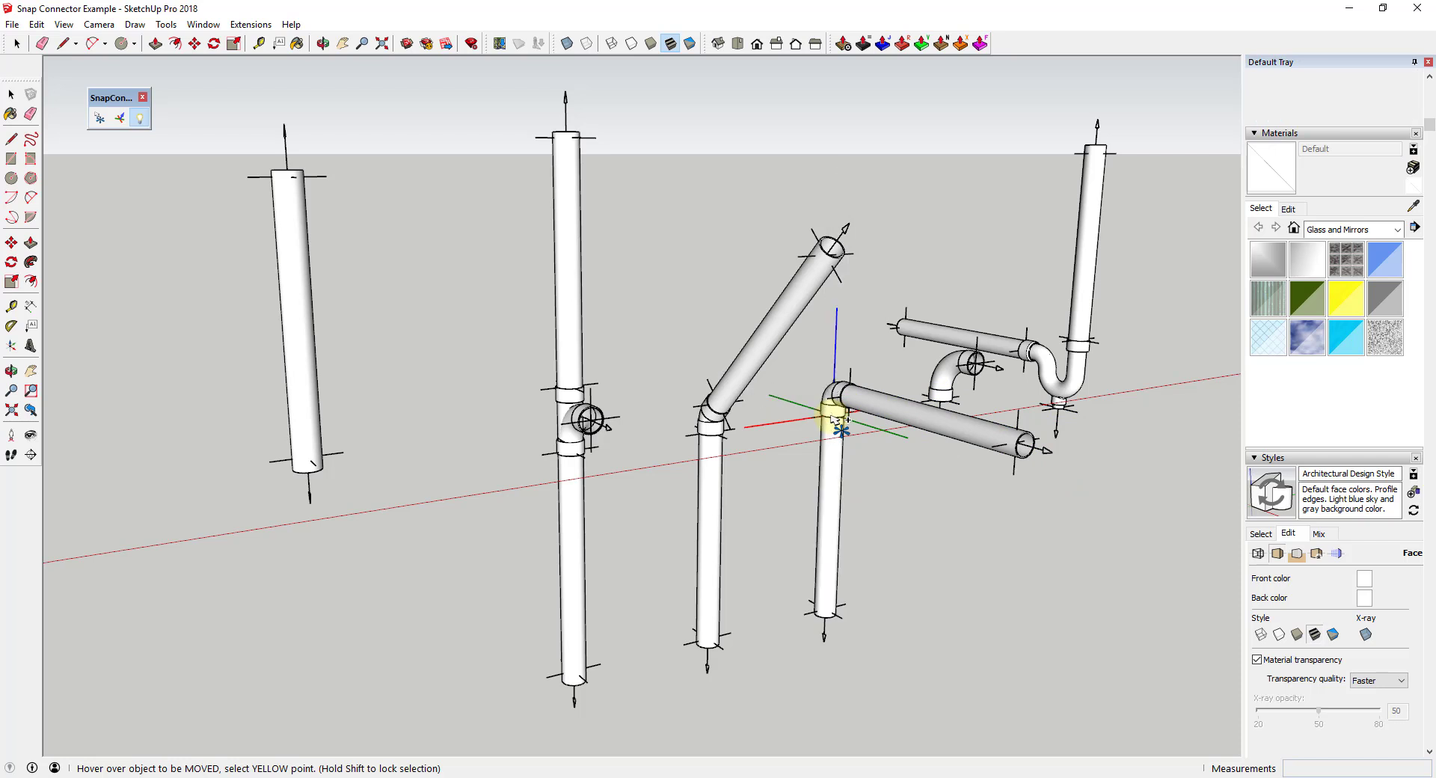
- Snap pipe copies onto the horizontal and downward-facing openings of the long-sweep elbow beside the P-trap
{"action": "middle_click_drag", "start_coordinate": [839, 411], "coordinate": [890, 406]}
{"action": "left_click", "coordinate": [378, 552]}
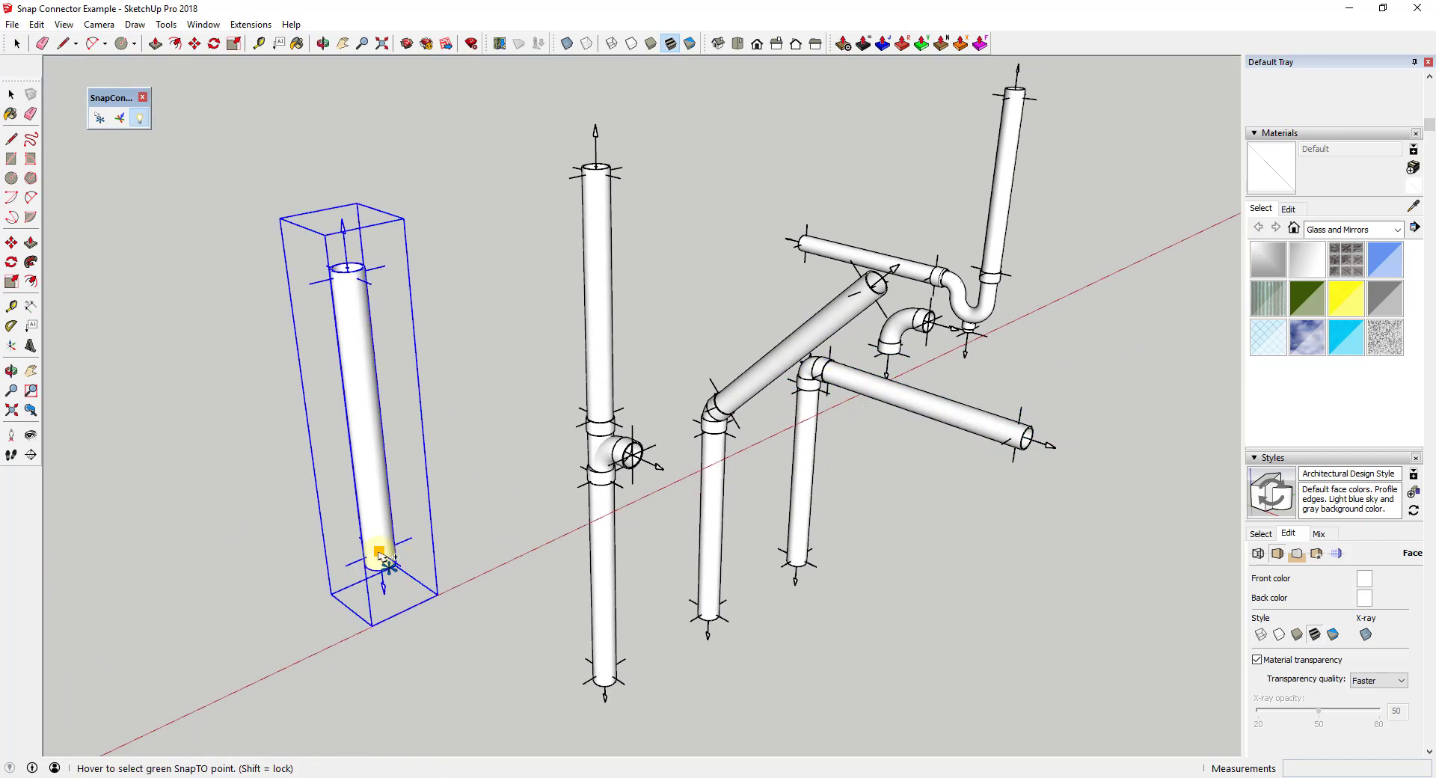
{"action": "left_click", "coordinate": [929, 323]}
{"action": "left_click", "coordinate": [931, 322]}
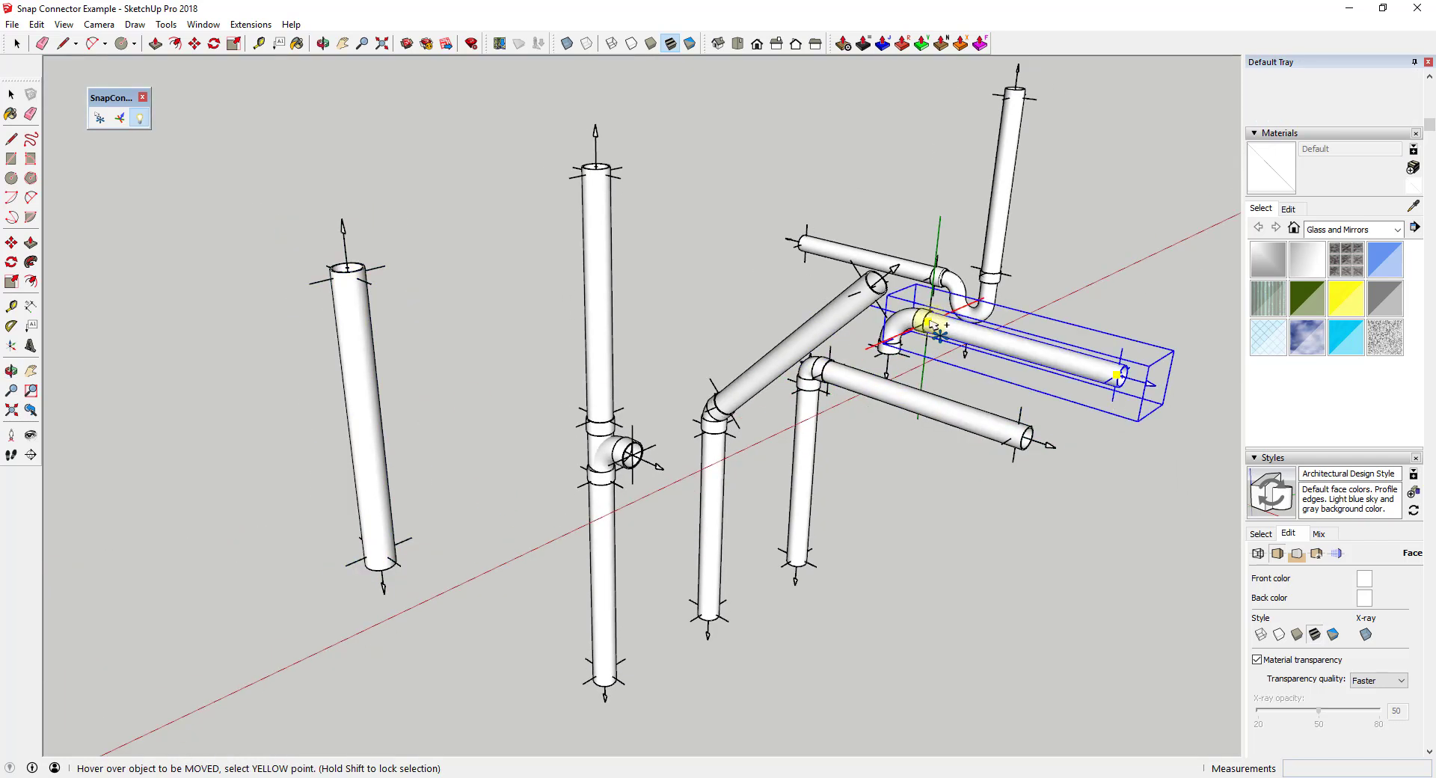
{"action": "left_click", "coordinate": [888, 350]}
{"action": "middle_click_drag", "start_coordinate": [991, 462], "coordinate": [880, 395]}
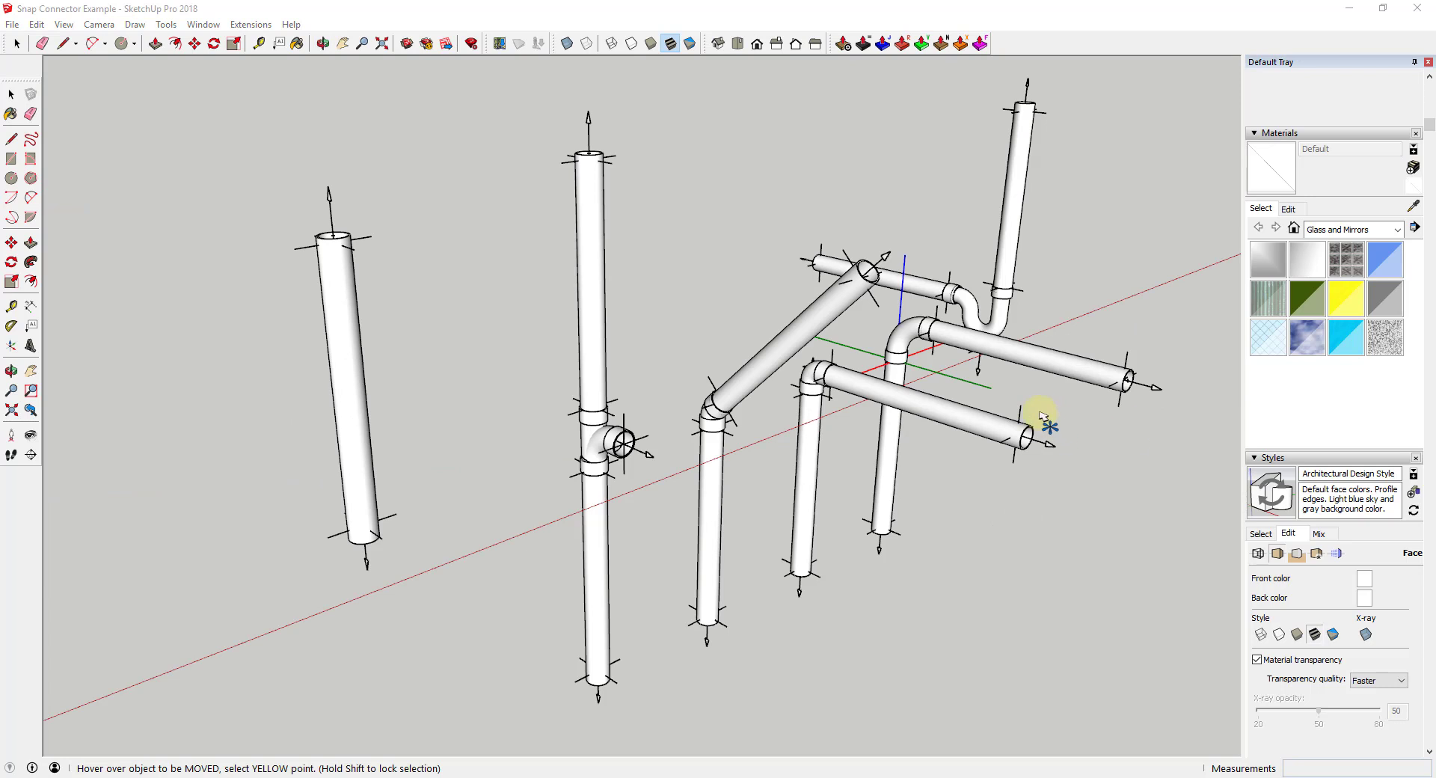
{"action": "middle_click_drag", "start_coordinate": [1039, 415], "coordinate": [970, 352]}
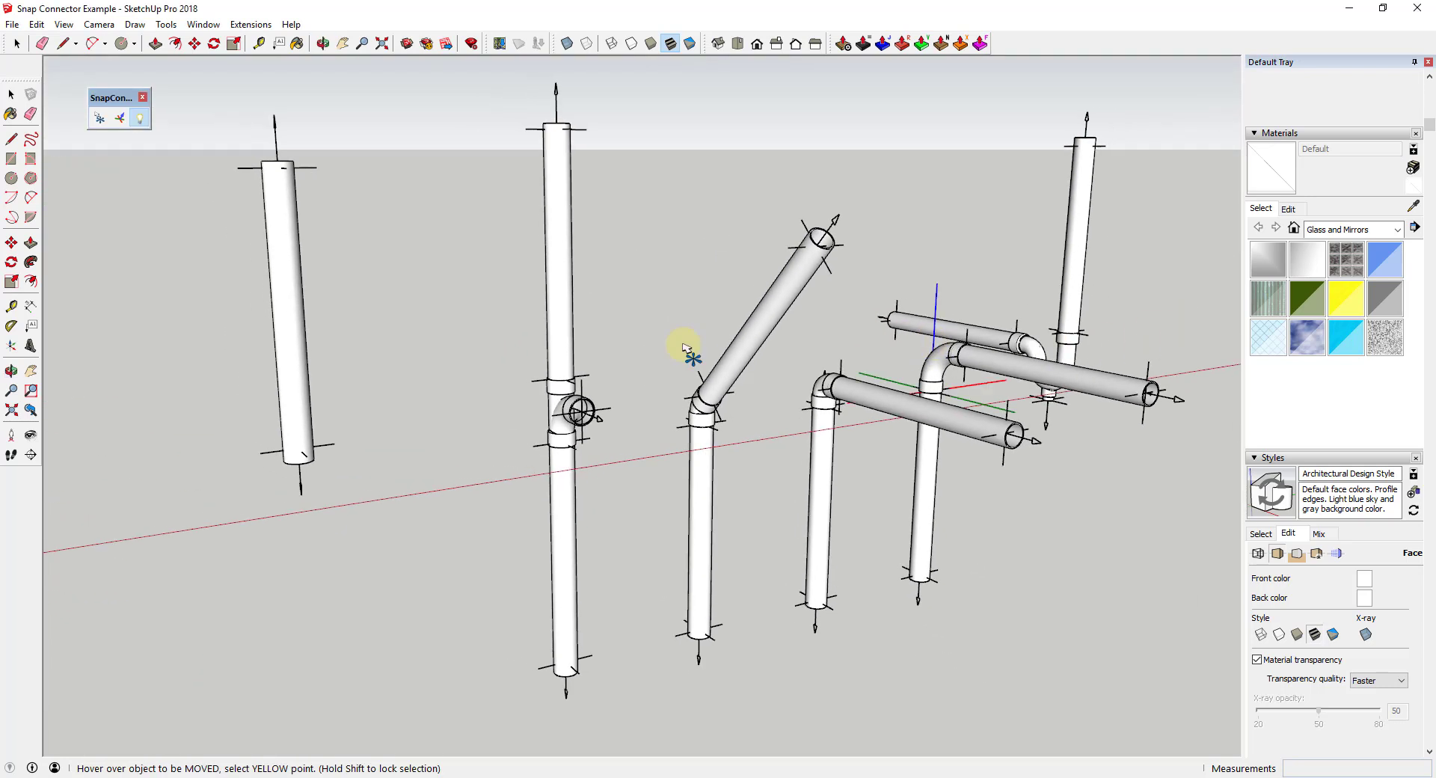
{"action": "left_click", "coordinate": [140, 119]}
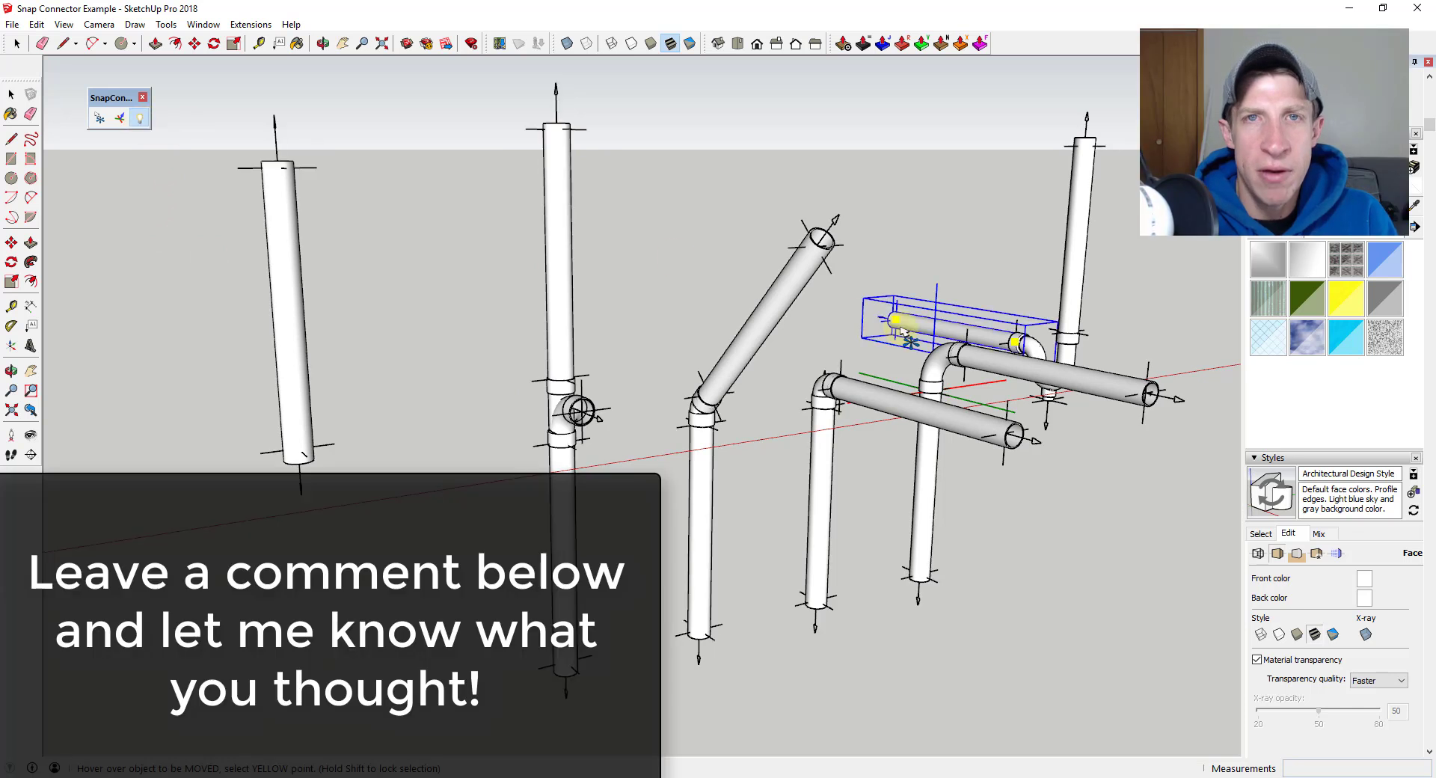